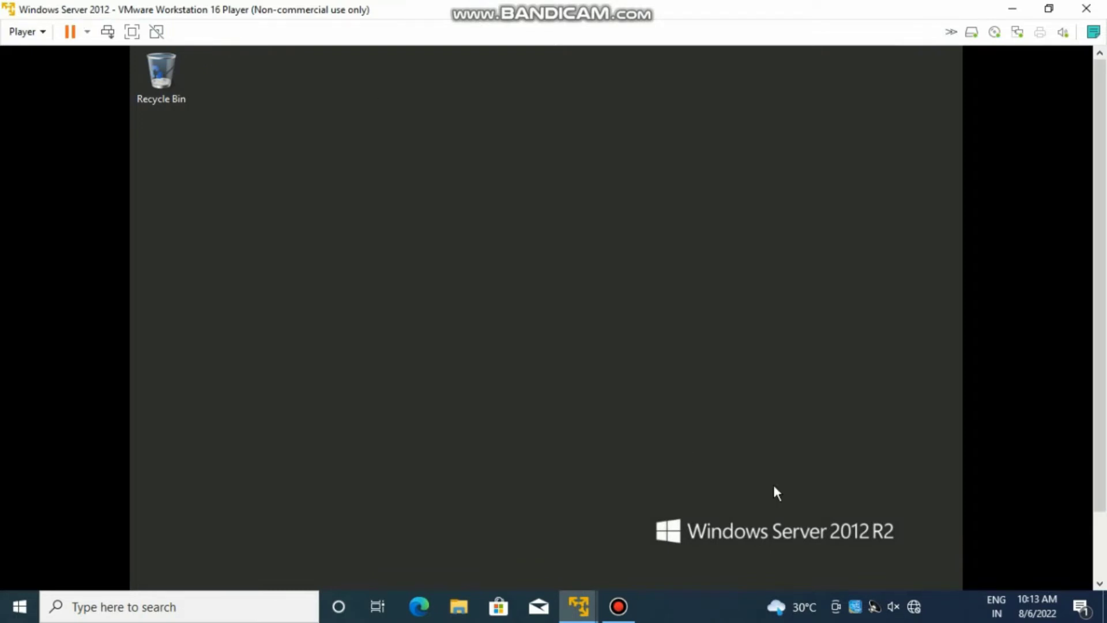
- From the Network and Sharing Center's adapter settings, open the Ethernet0 connection's Properties
scroll(1086, 362, down, 3)
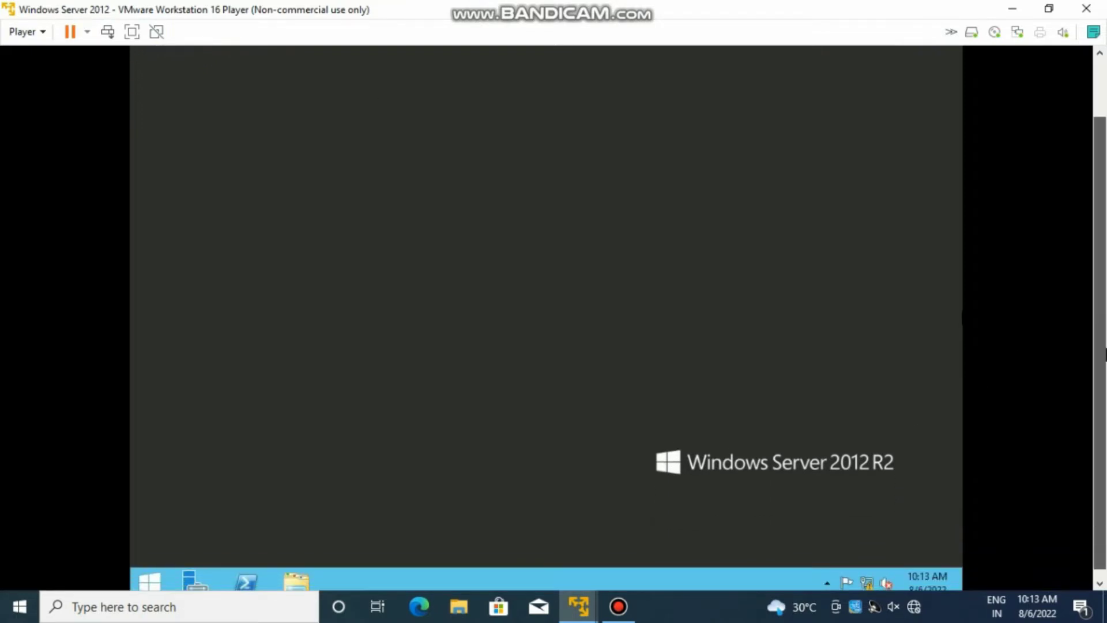
right_click(869, 580)
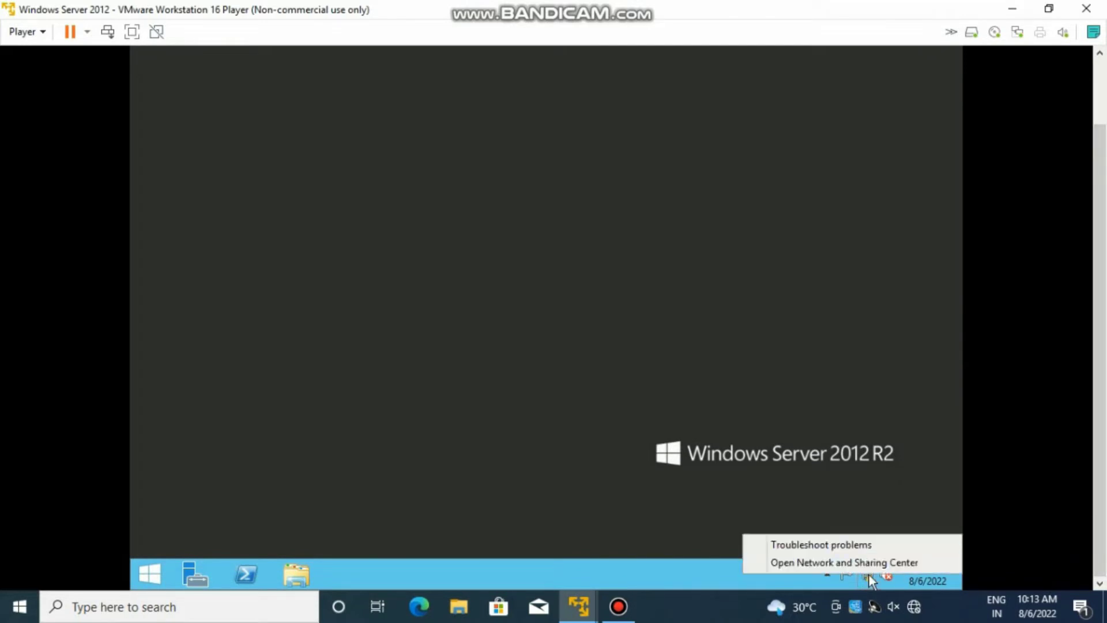
click(857, 563)
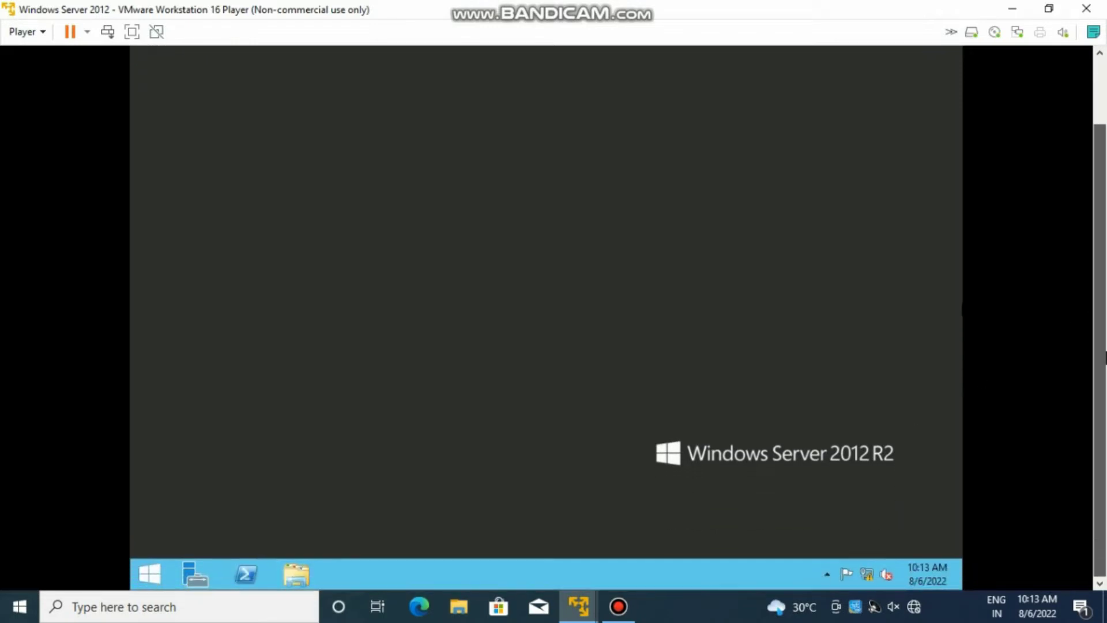
right_click(870, 576)
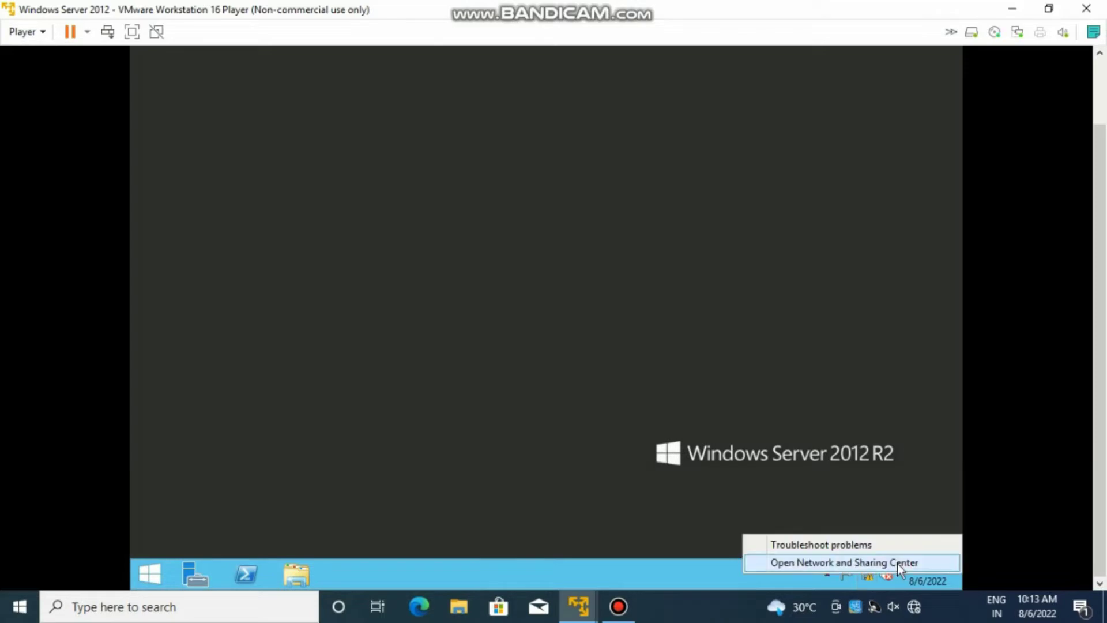
click(857, 563)
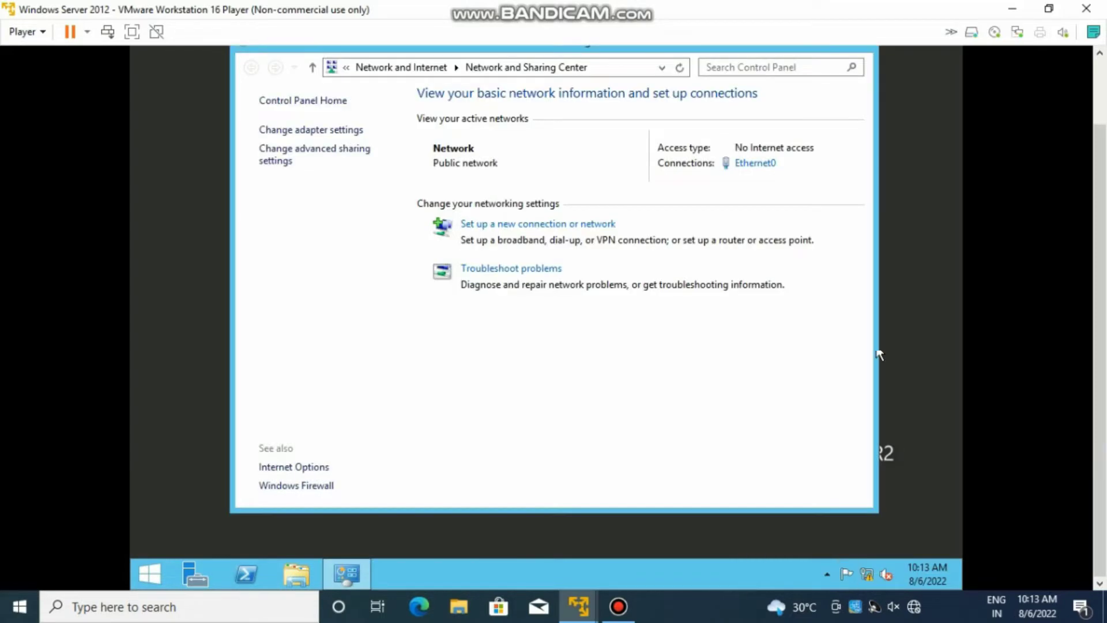
click(316, 130)
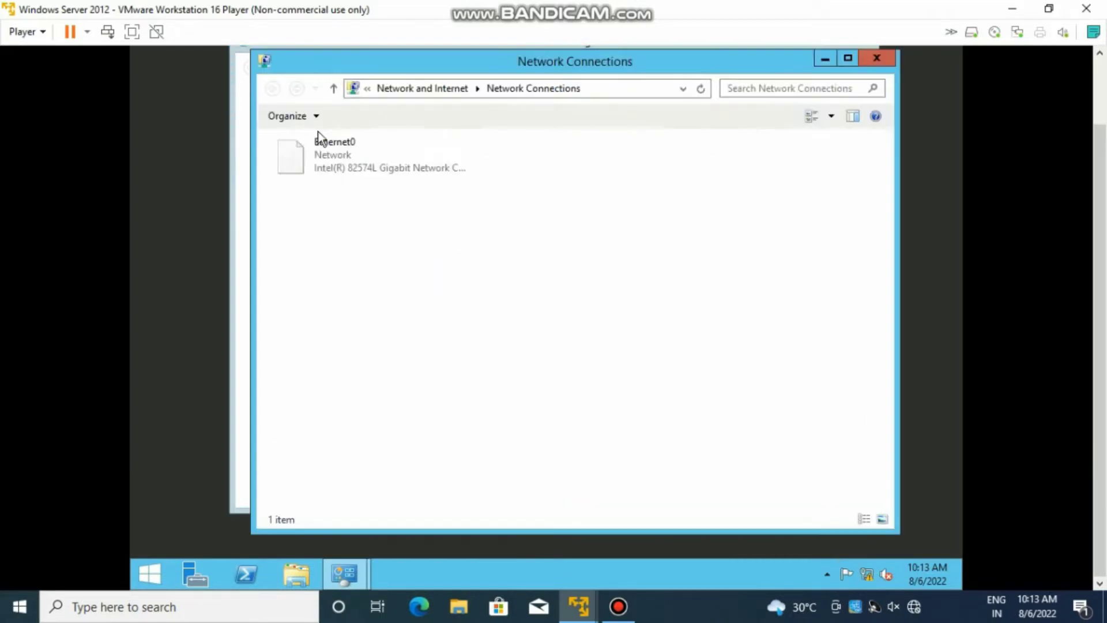
right_click(338, 162)
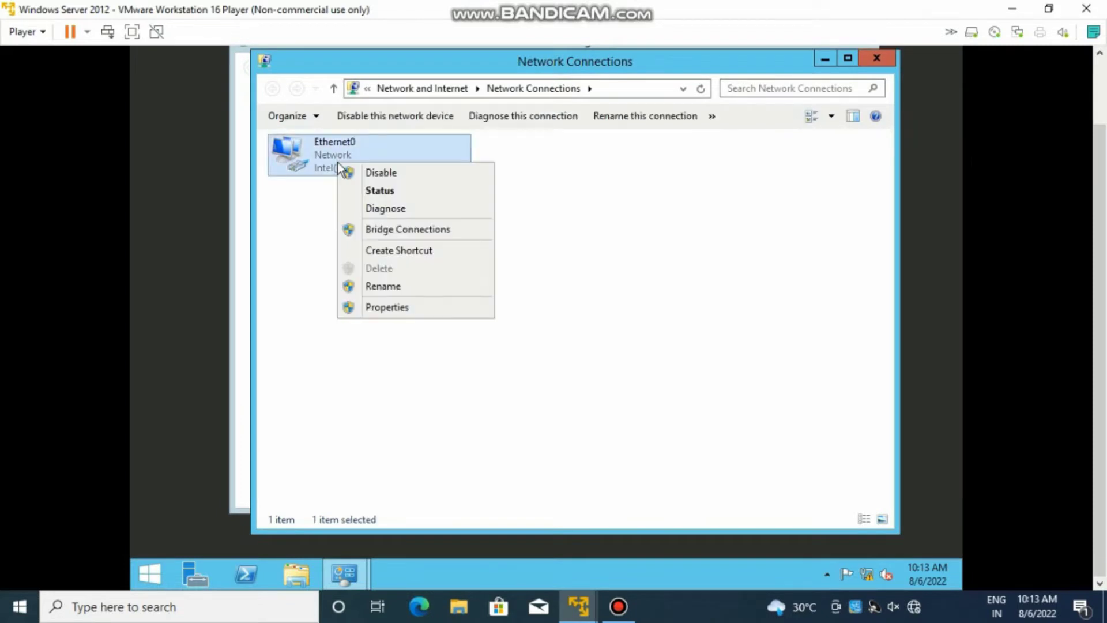
click(390, 309)
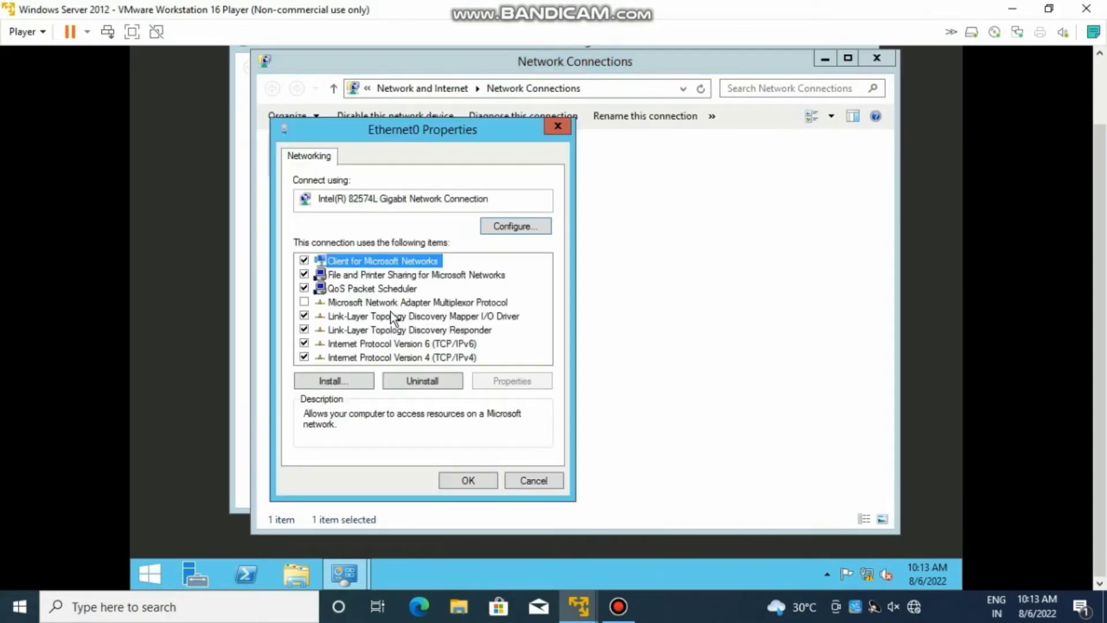
- Give IPv4 static address 192.168.1.20, mask 255.255.255.0, gateway 192.168.1.1, then switch to DC-01
double_click(462, 356)
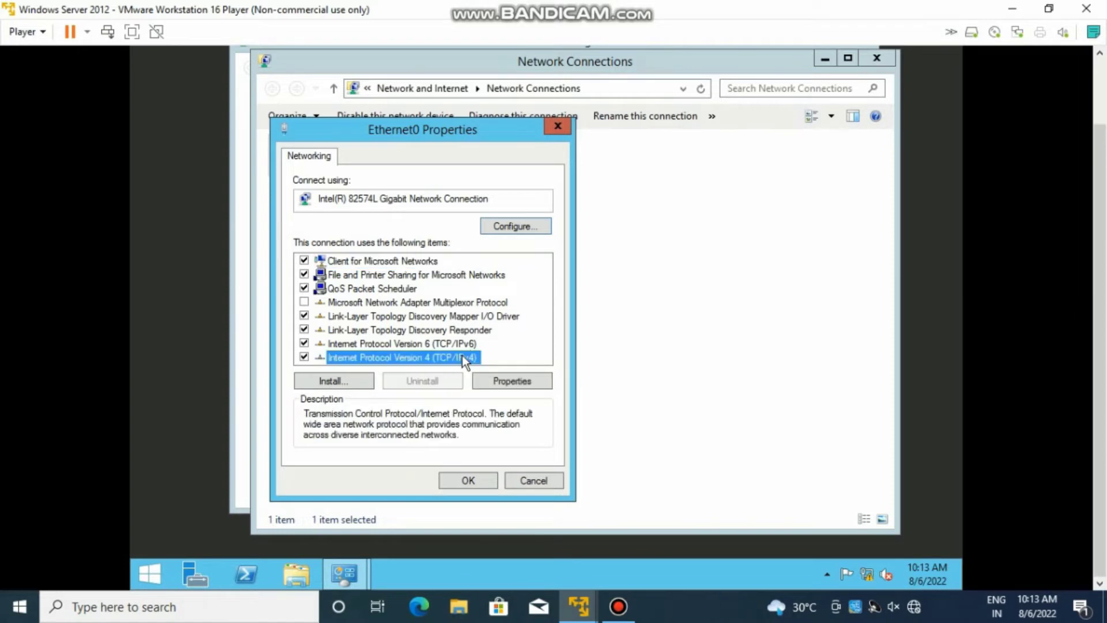
click(382, 310)
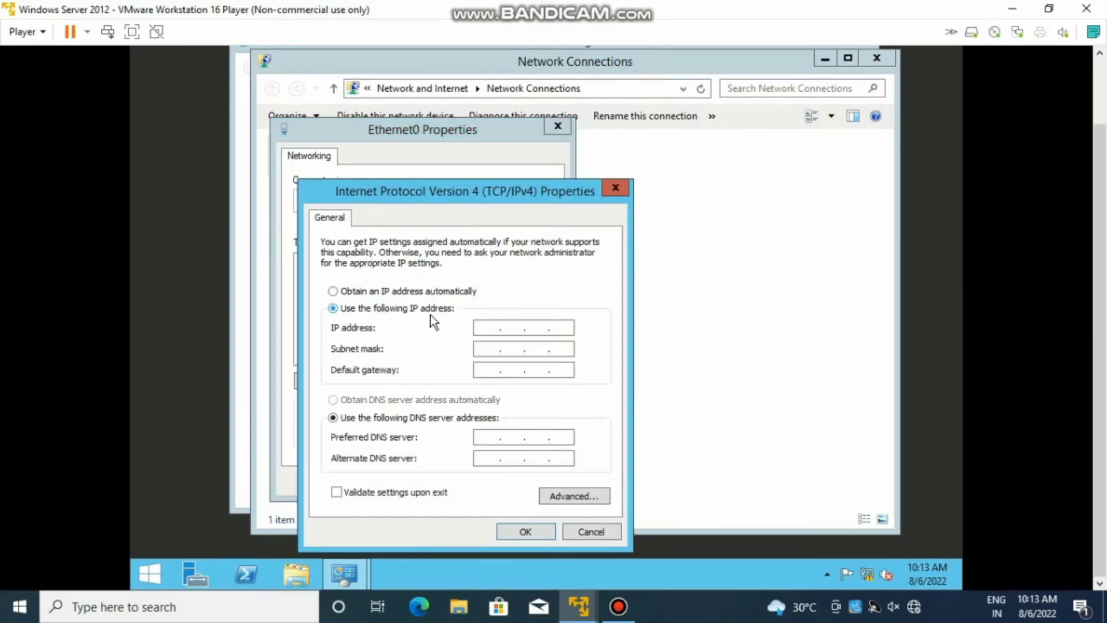
click(489, 327)
text(192 . 168 . 1 . 20)
click(481, 349)
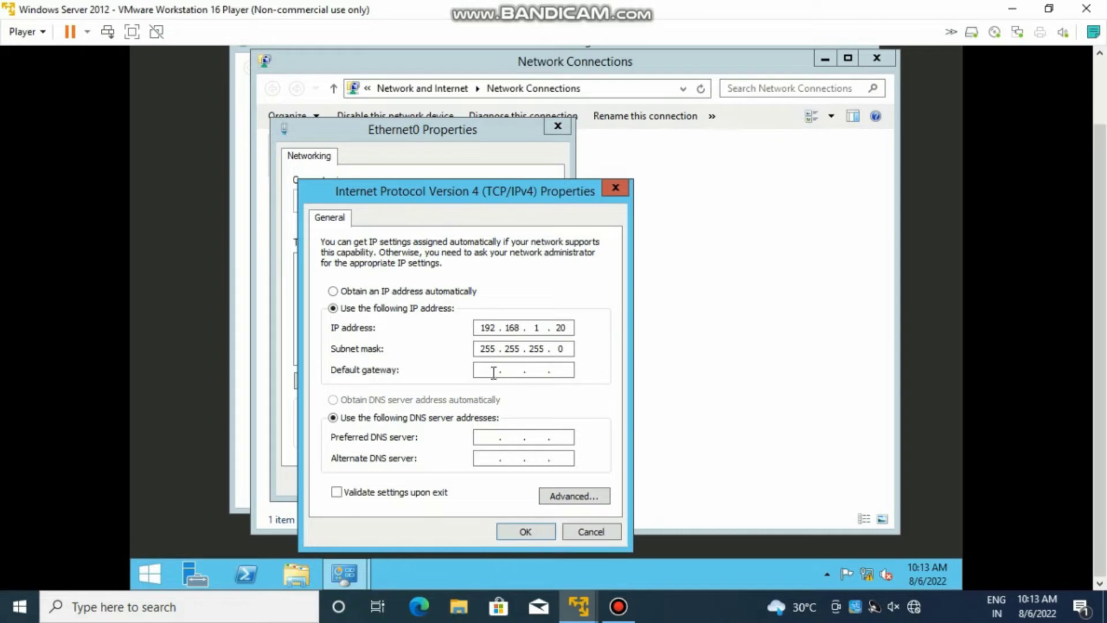
click(494, 372)
text(192.168.1.1)
mouse_move(594, 609)
click(482, 488)
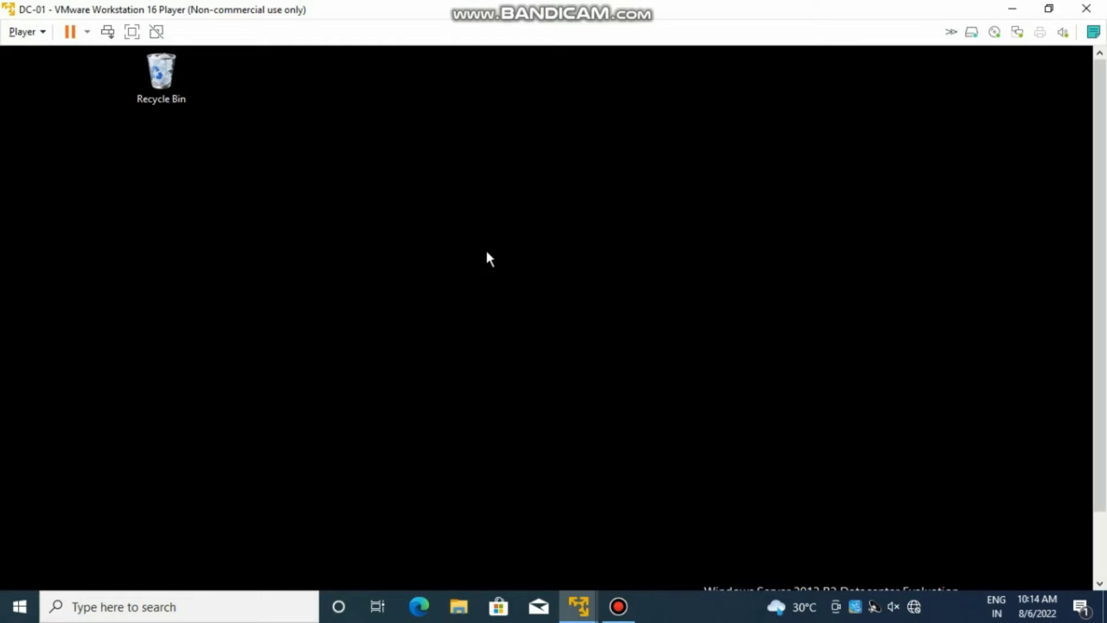
- On DC-01, run ipconfig in a command prompt to confirm its address 192.168.1.11
key(super+r)
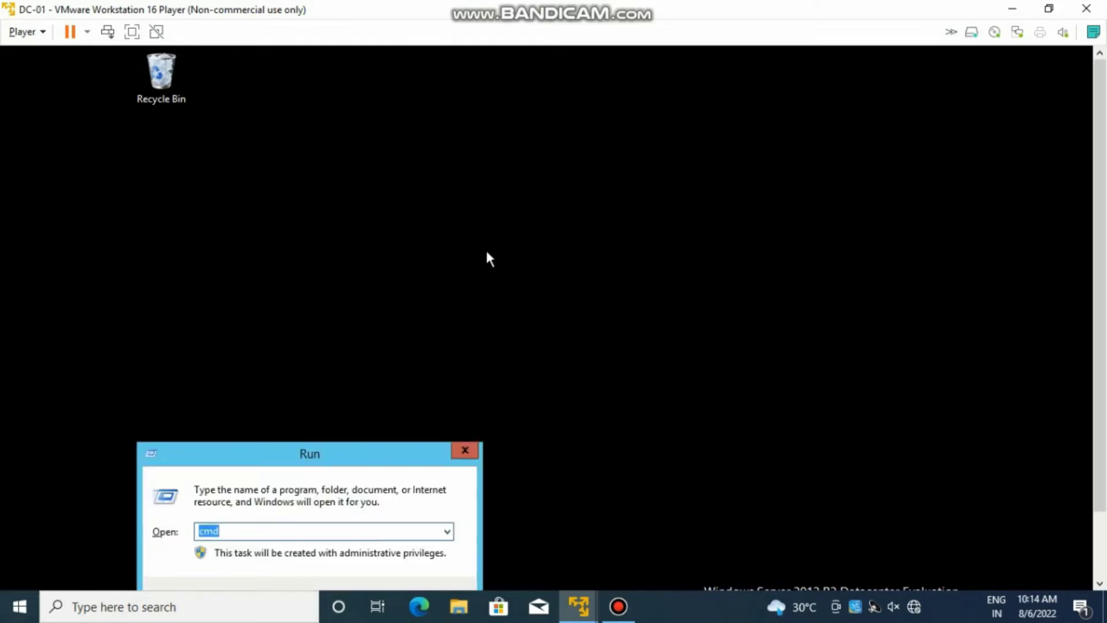
text(cmd)
key(Return)
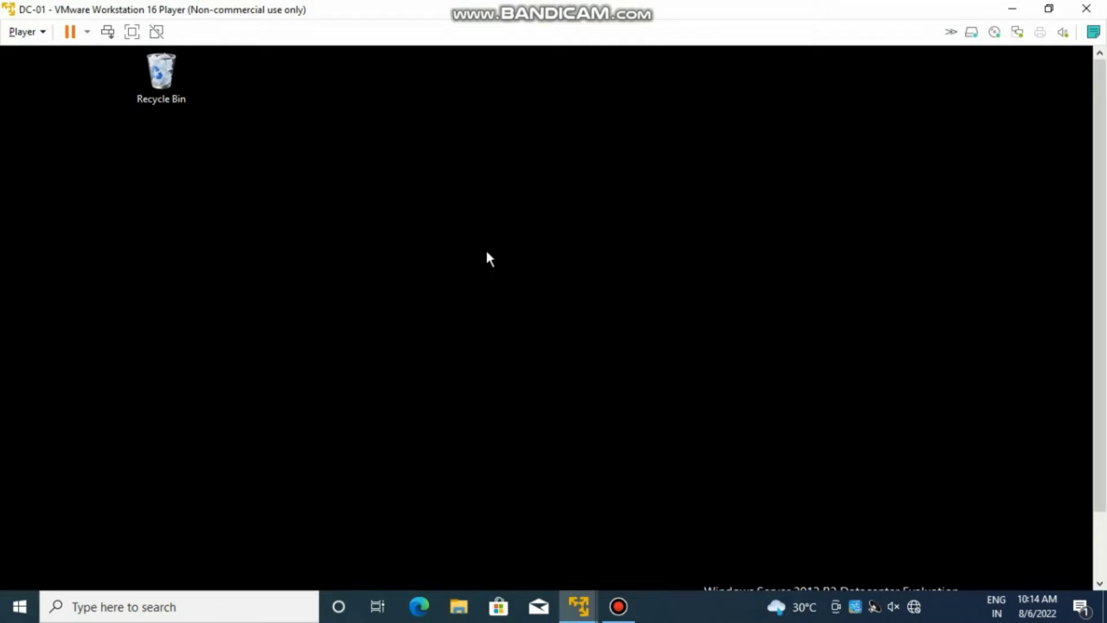
text(ip)
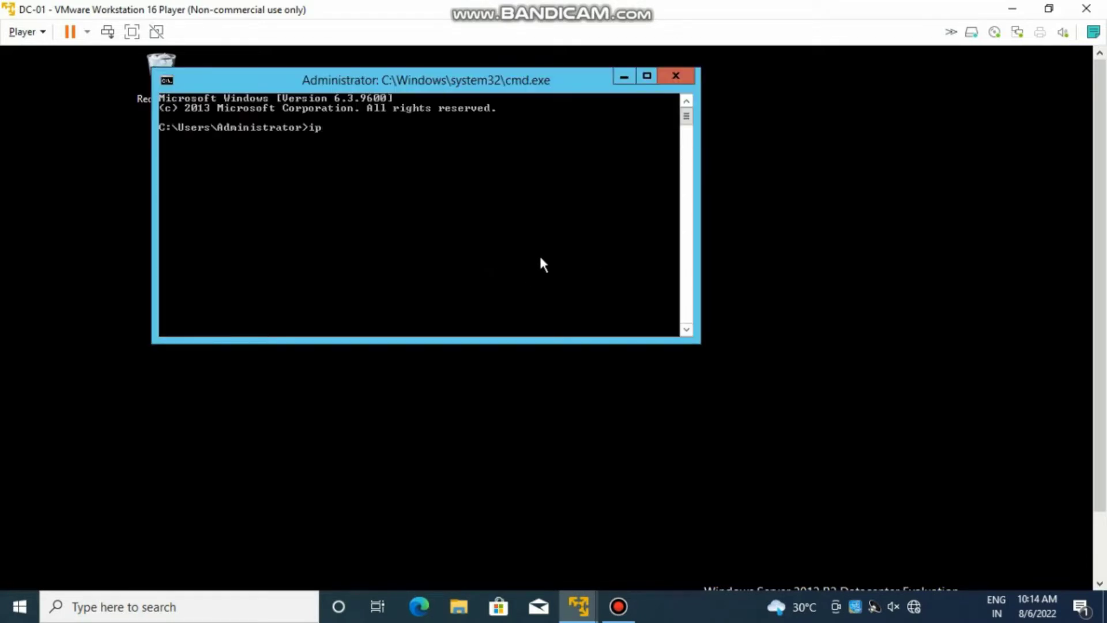
text(config)
key(Return)
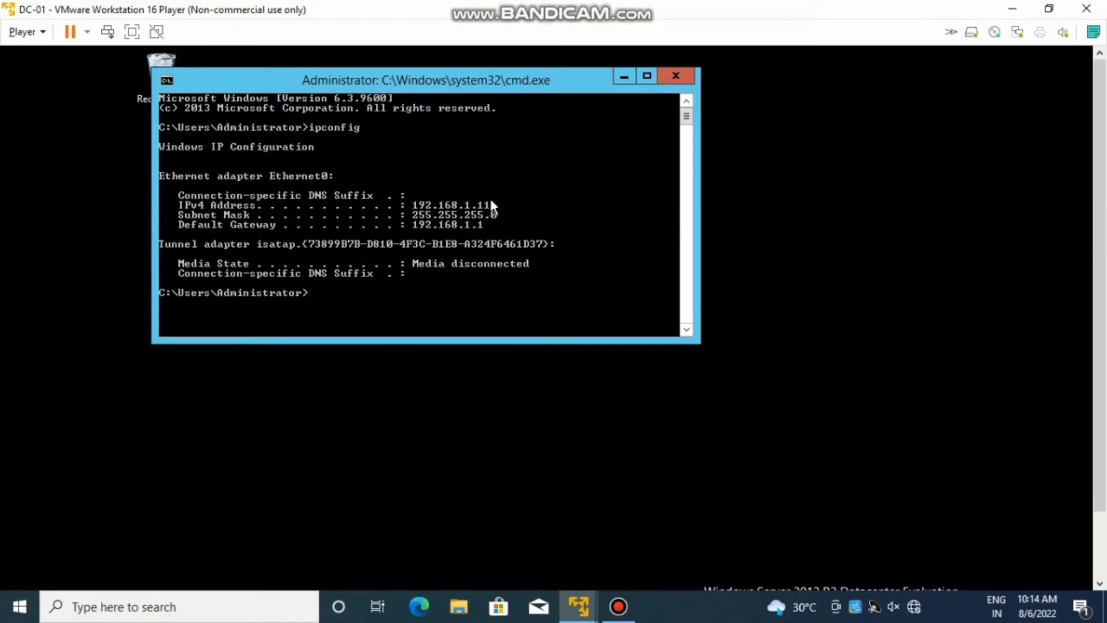
click(578, 606)
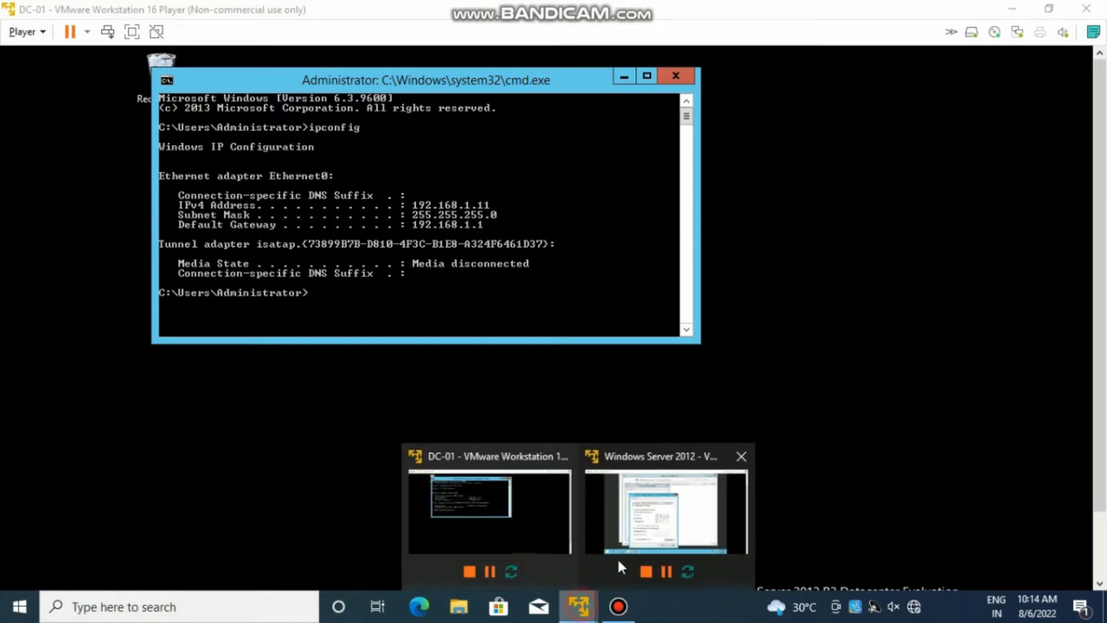
- Enter 192.168.1.11 as the preferred DNS server, rechecking DC-01's IP
click(706, 461)
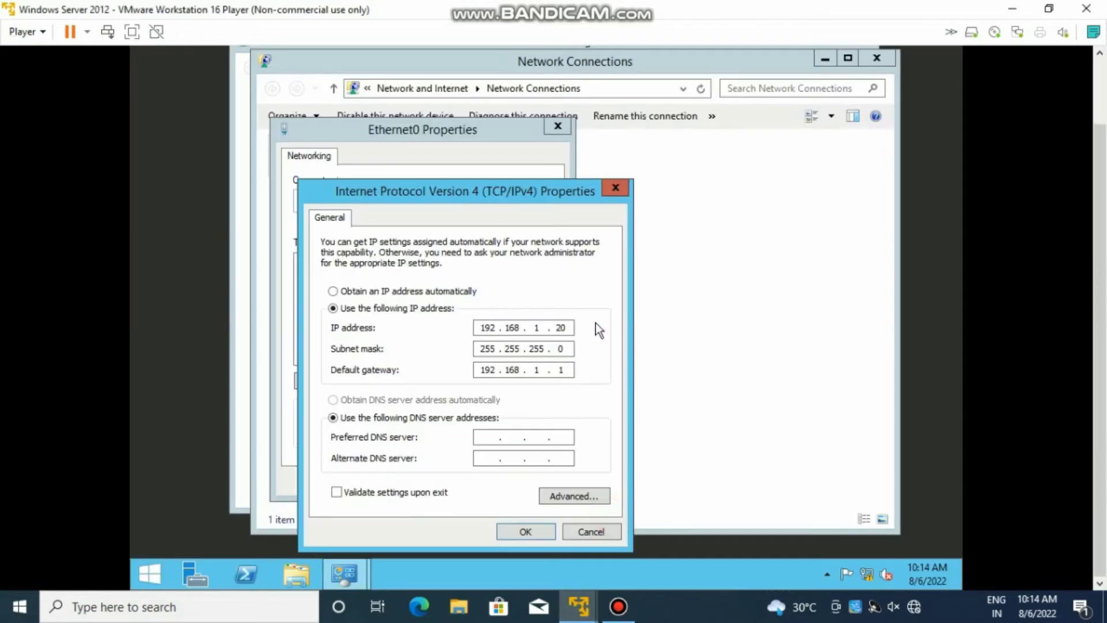
click(481, 440)
text(192 . 168 . 1 . 11)
click(578, 606)
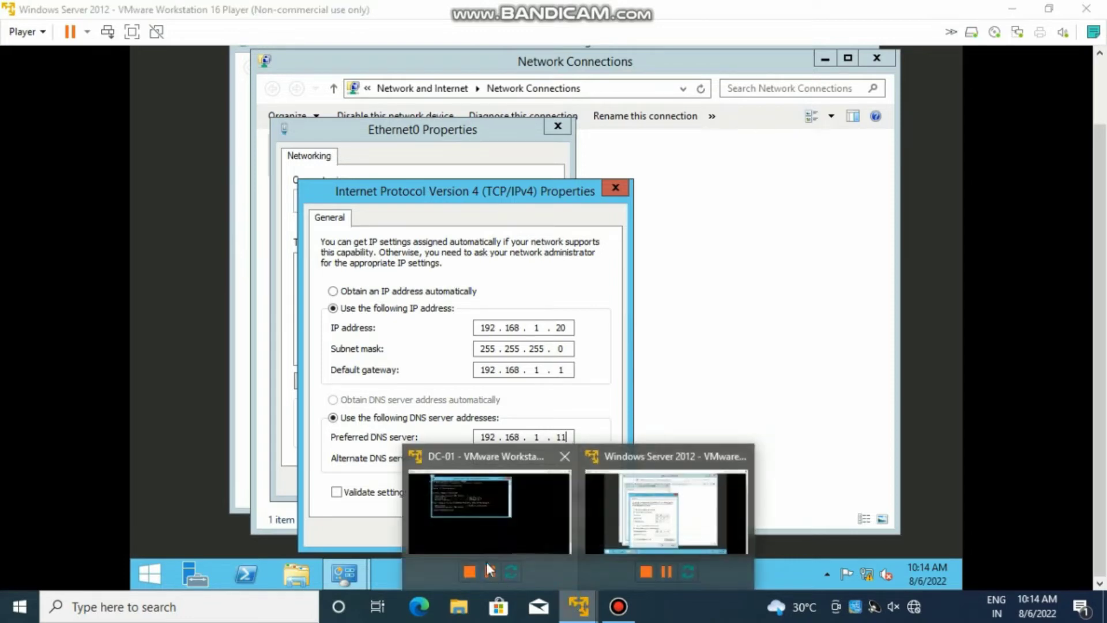
click(487, 568)
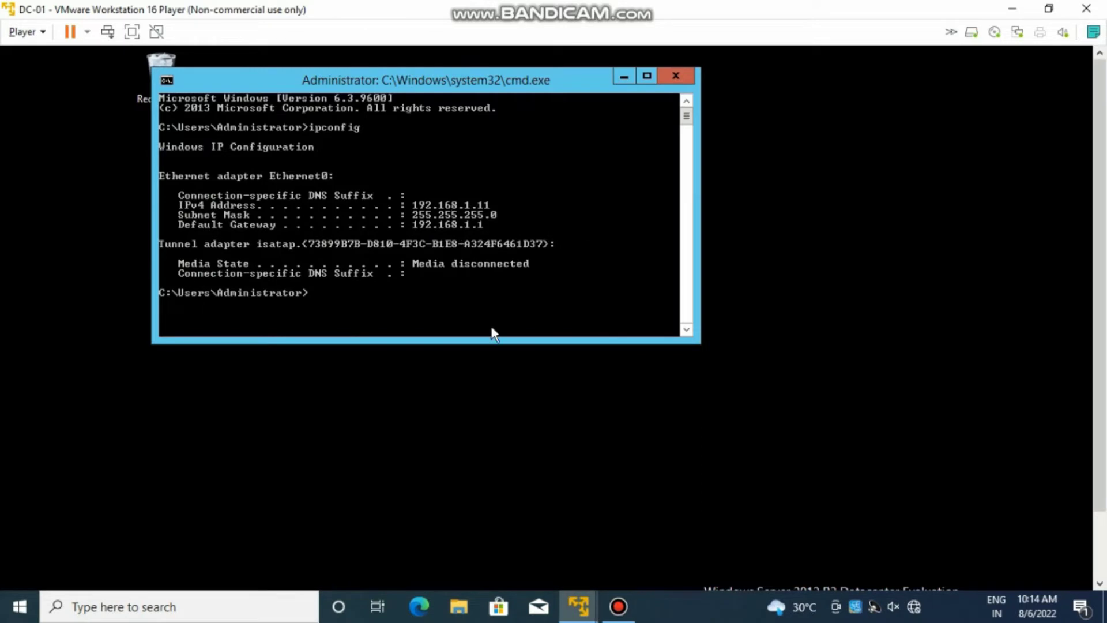
- Back on the second server, confirm both the IPv4 and Ethernet0 Properties dialogs
click(578, 607)
click(666, 510)
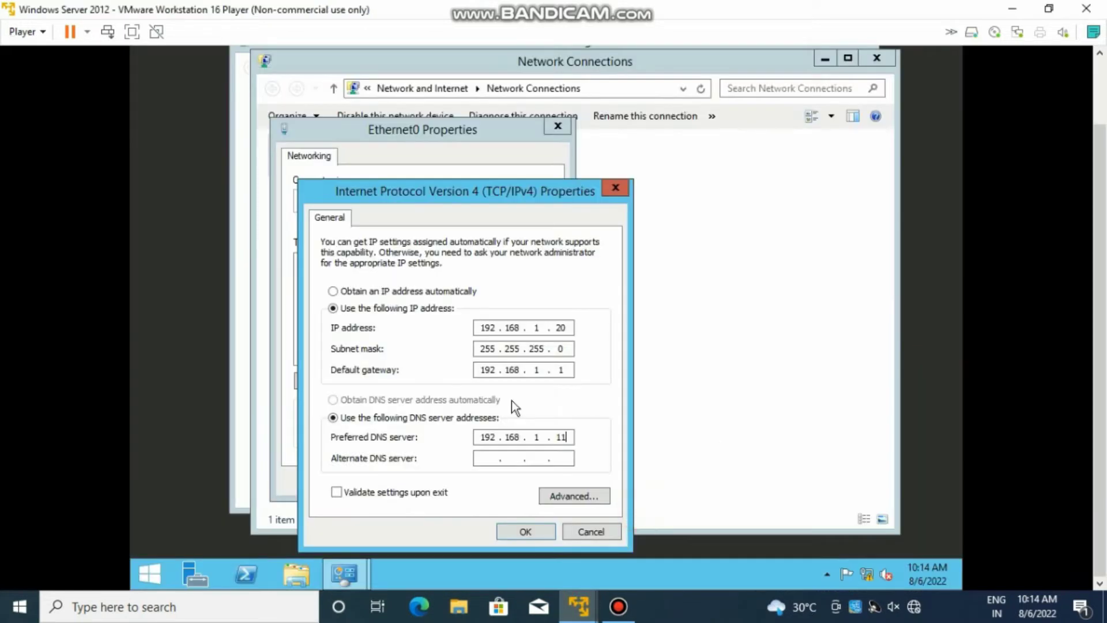
click(531, 535)
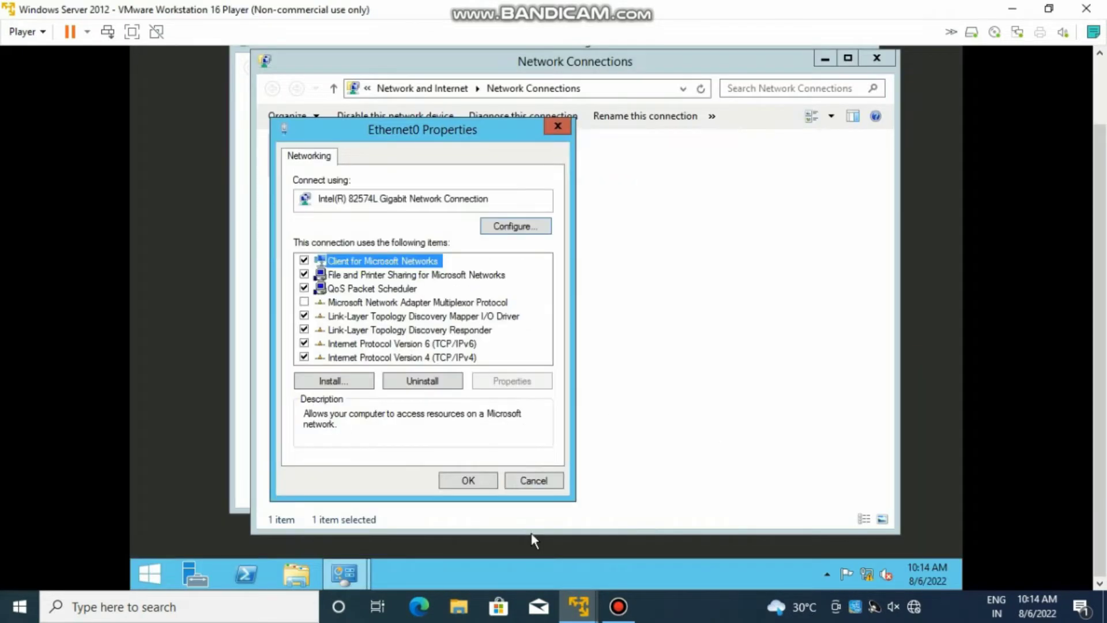
click(476, 480)
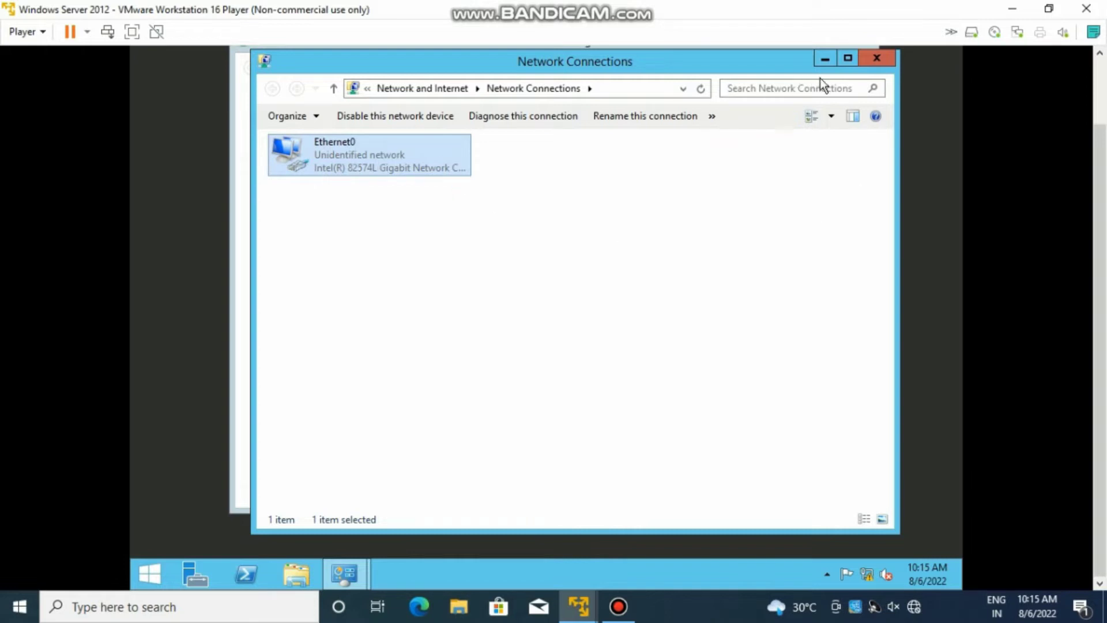
- Close the Network Connections and Network and Sharing Center windows
click(874, 64)
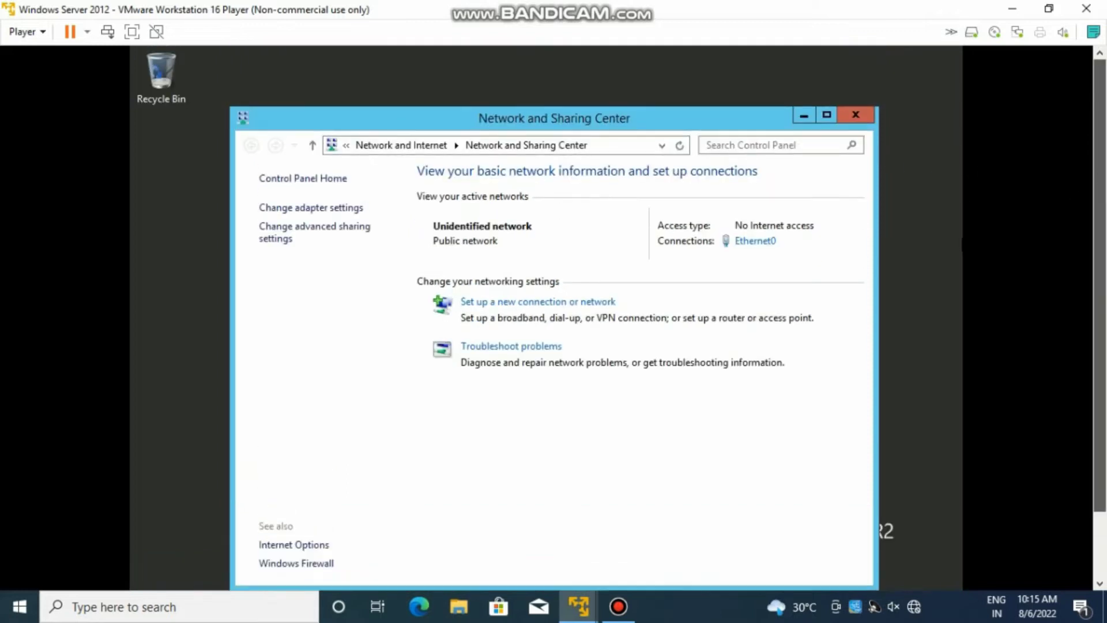
click(856, 115)
scroll(727, 224, down, 1)
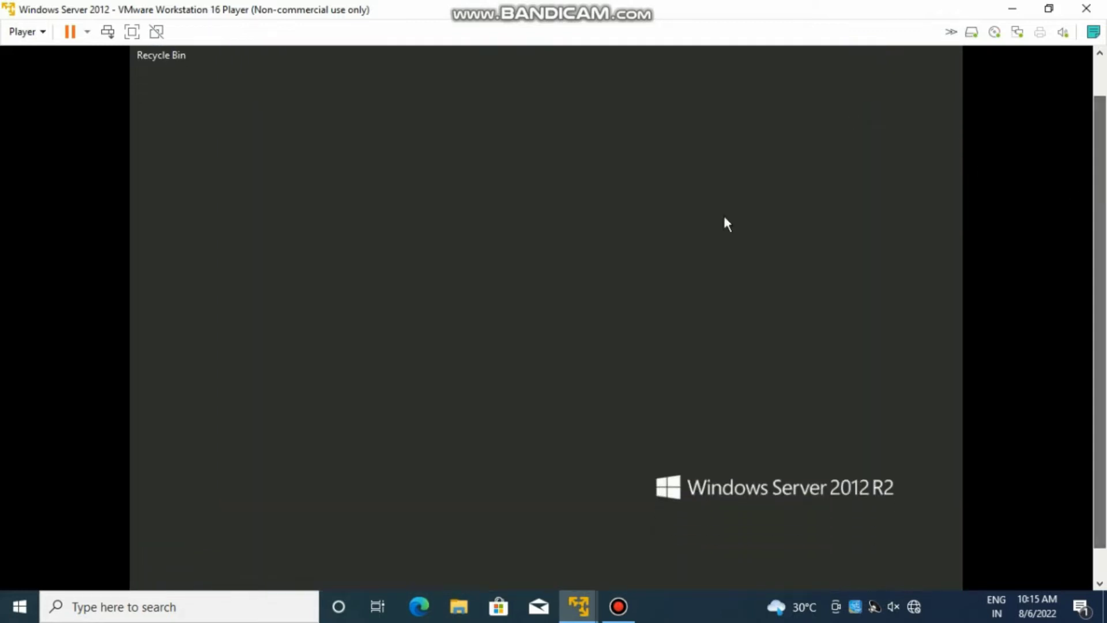
- Ping 192.168.1.11 from a command prompt, getting Destination host unreachable, then minimize it
key(super+r)
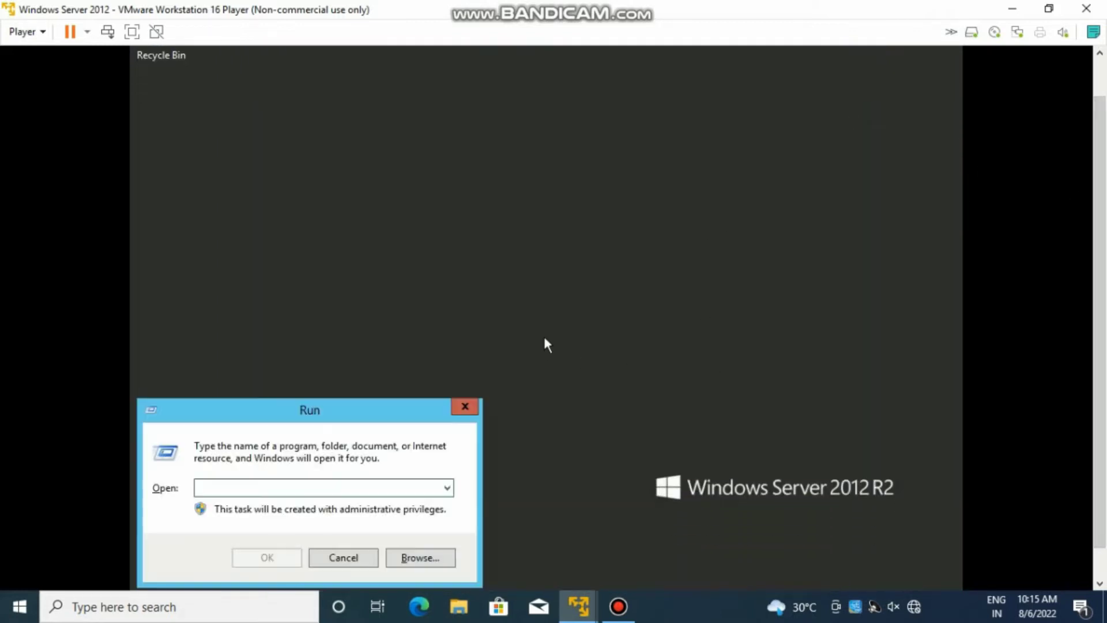
text(cmd)
key(Return)
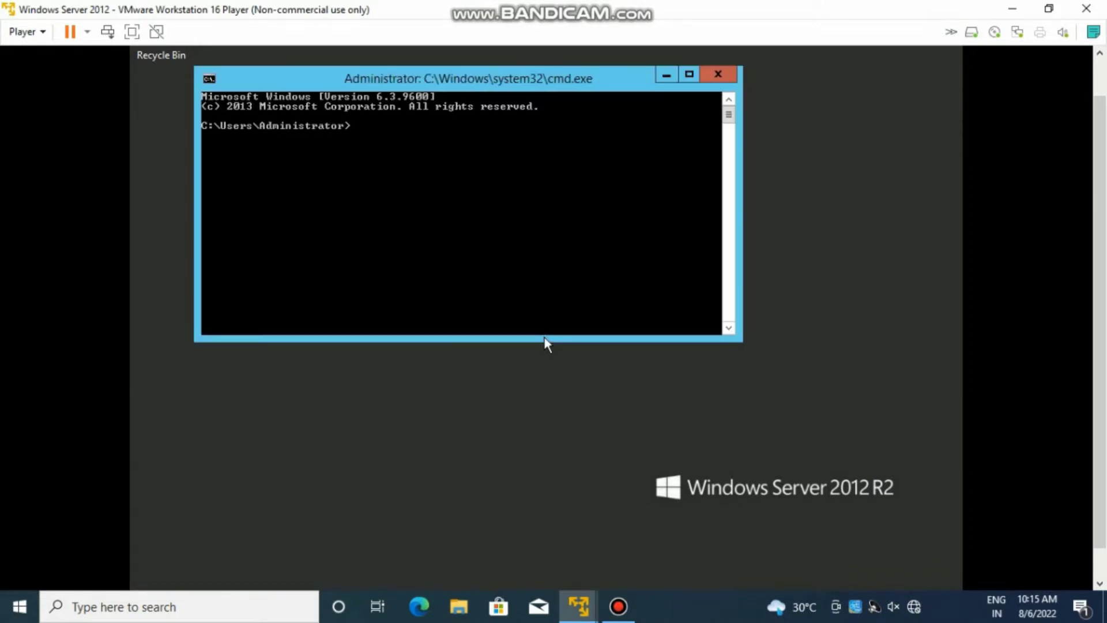
text(ping 192.168.1.11)
key(Return)
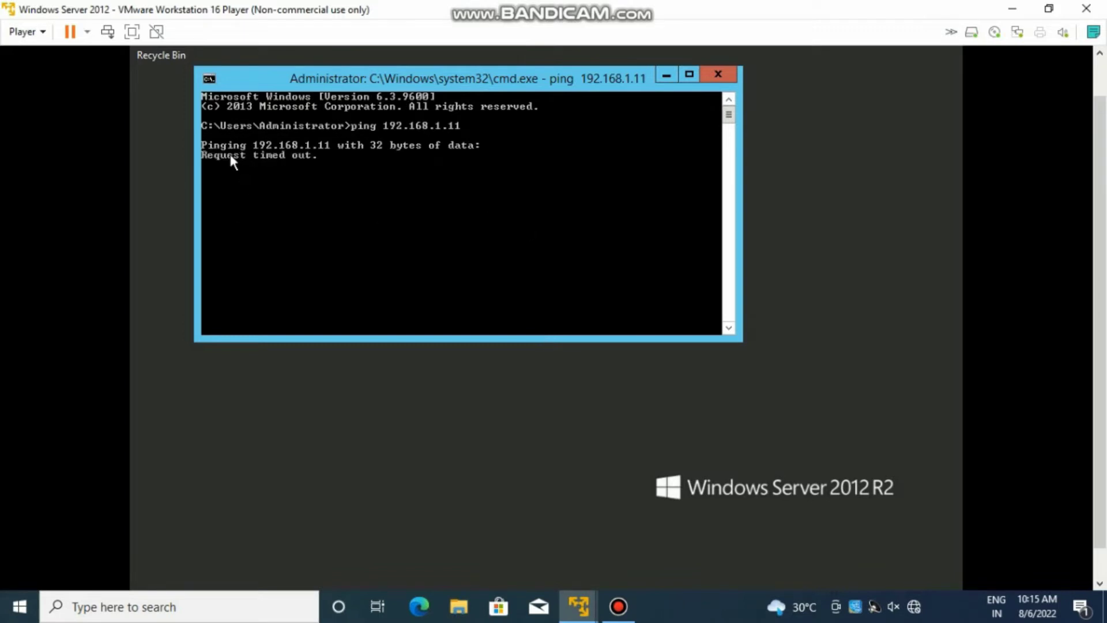
click(663, 78)
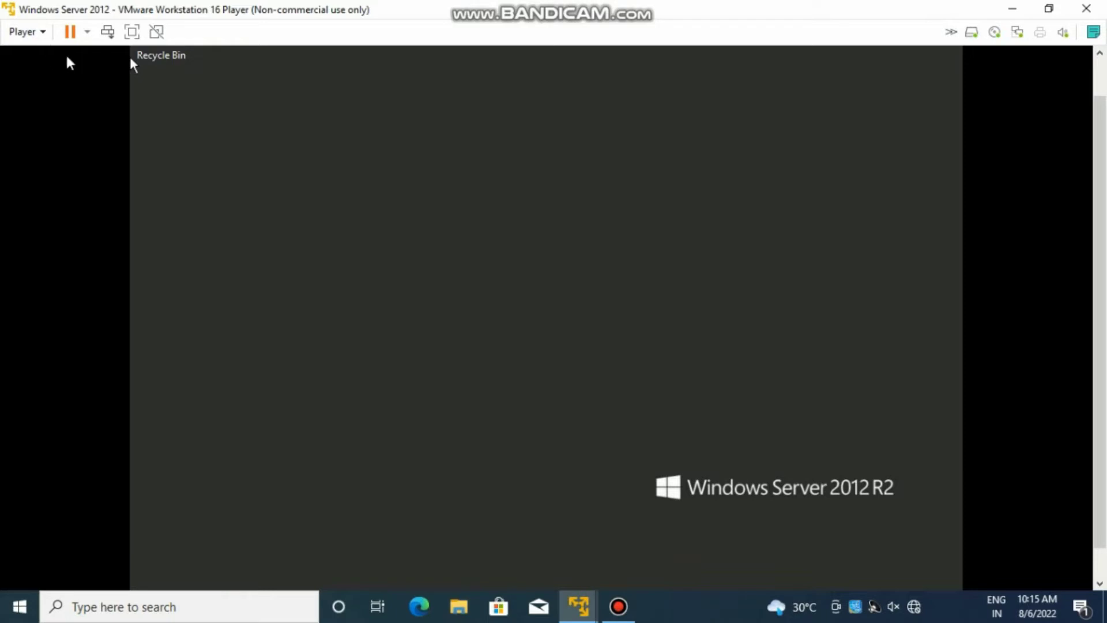
click(589, 608)
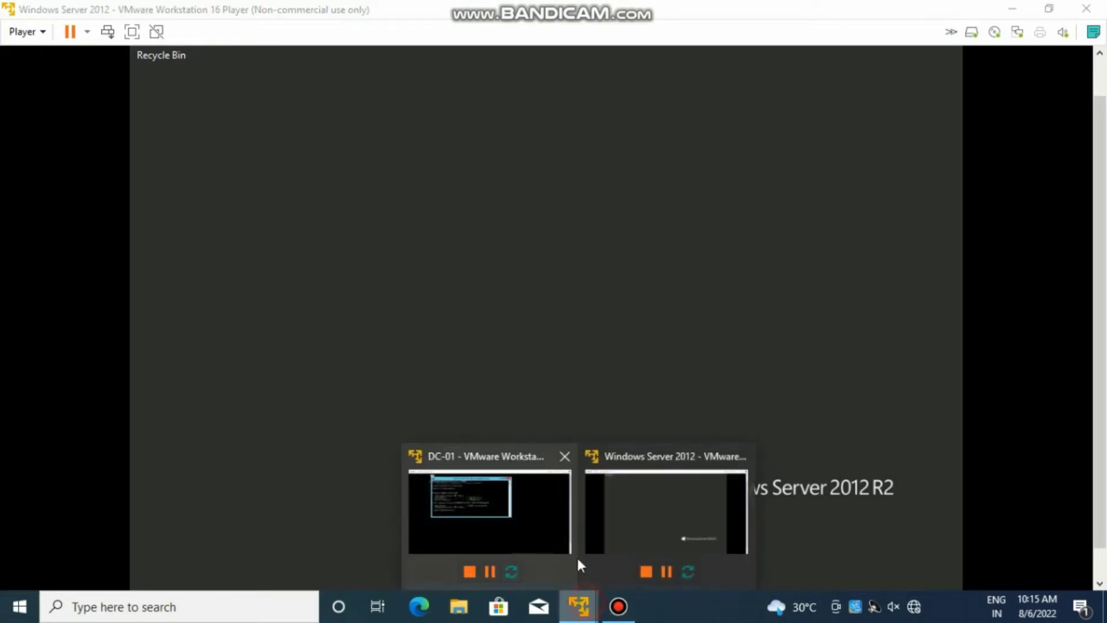
click(472, 490)
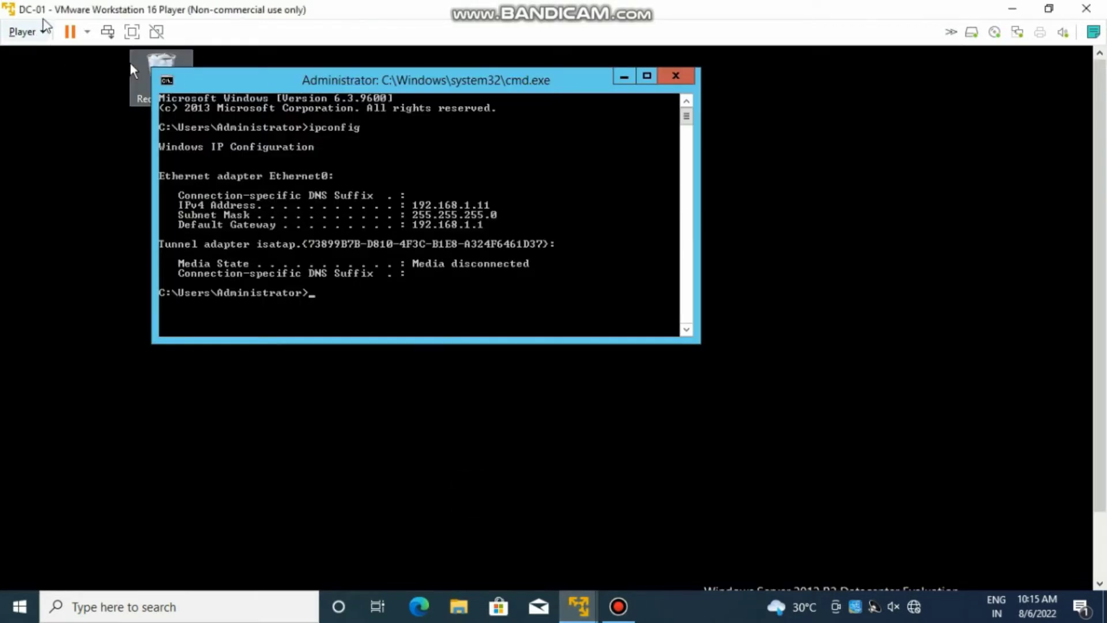
click(25, 32)
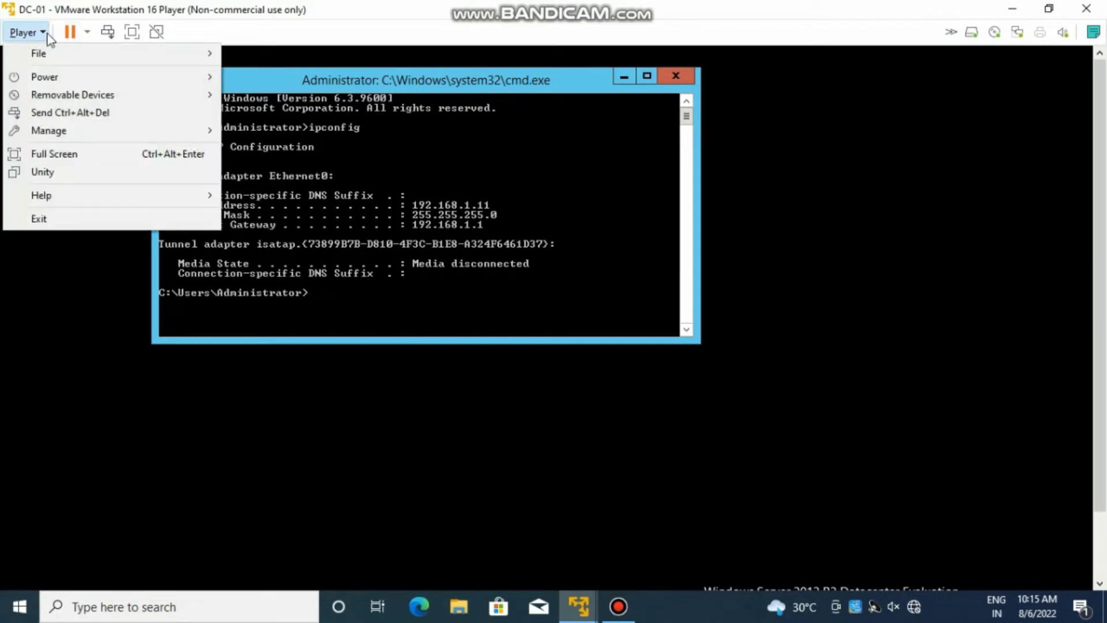
mouse_move(66, 97)
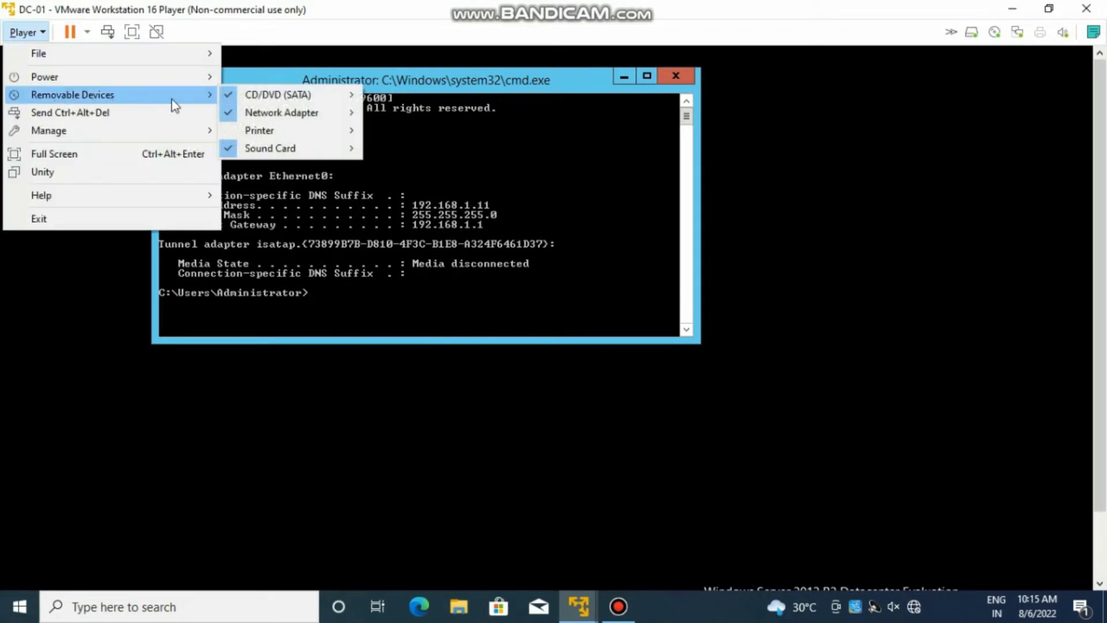
mouse_move(353, 114)
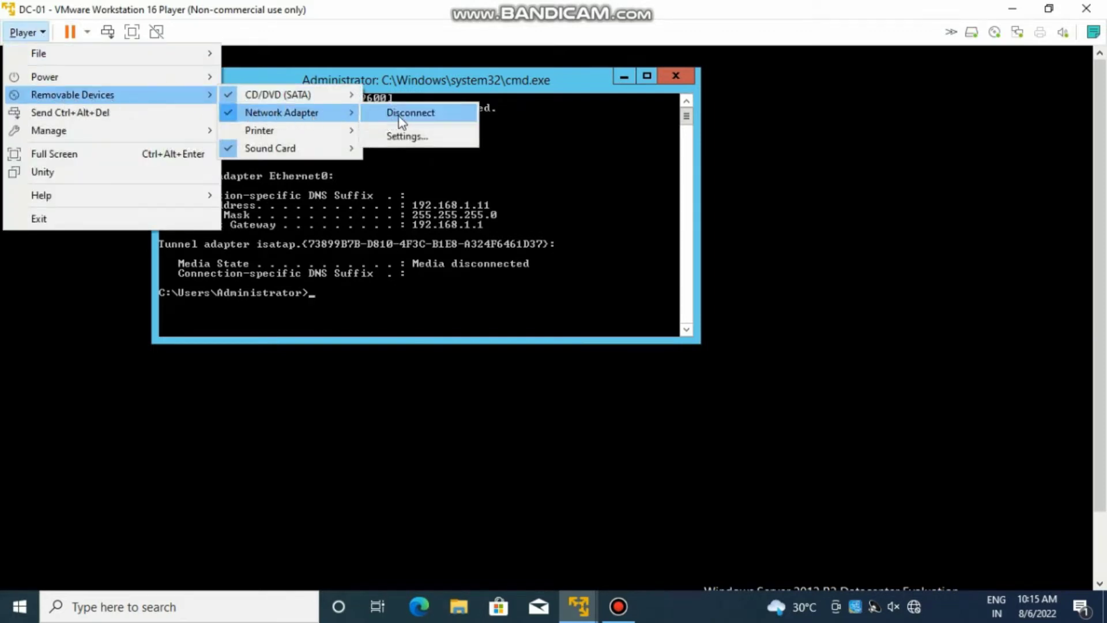
click(414, 133)
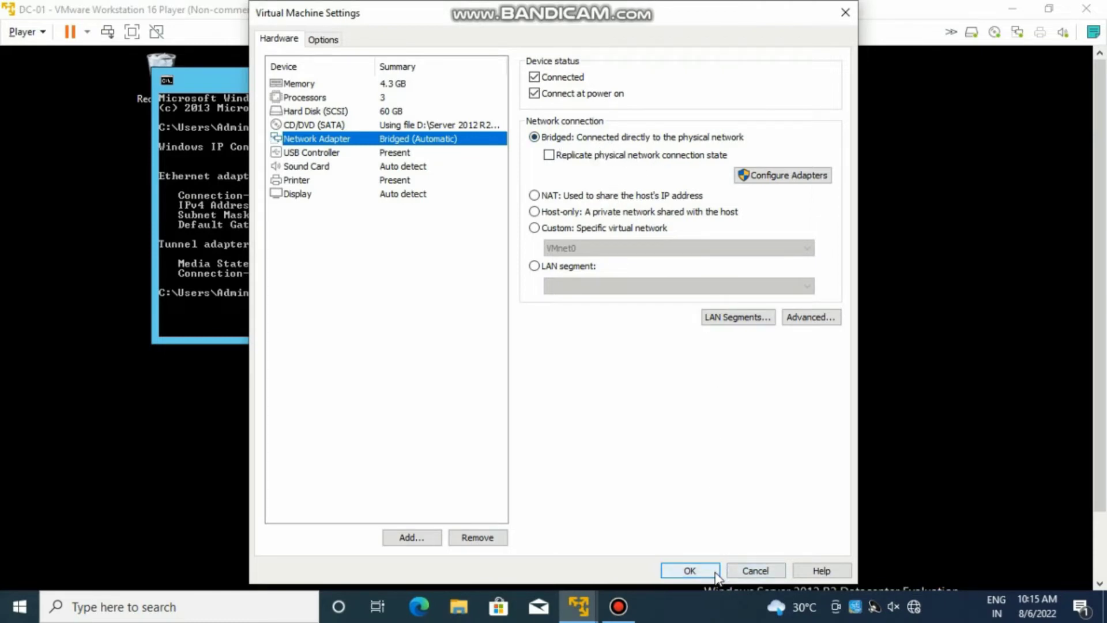
click(579, 606)
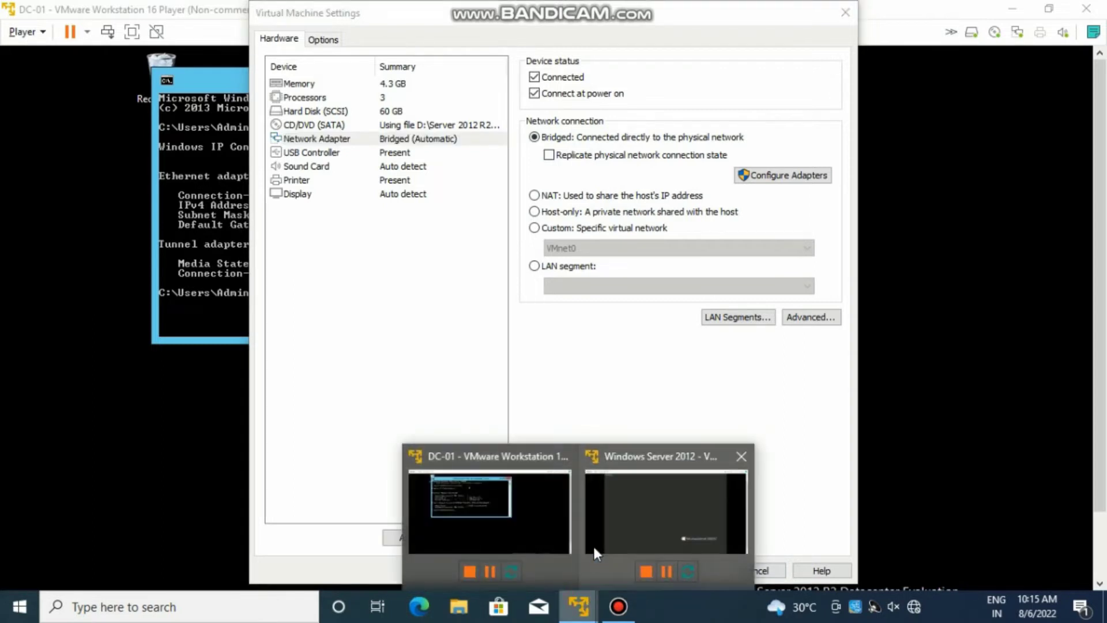
click(655, 502)
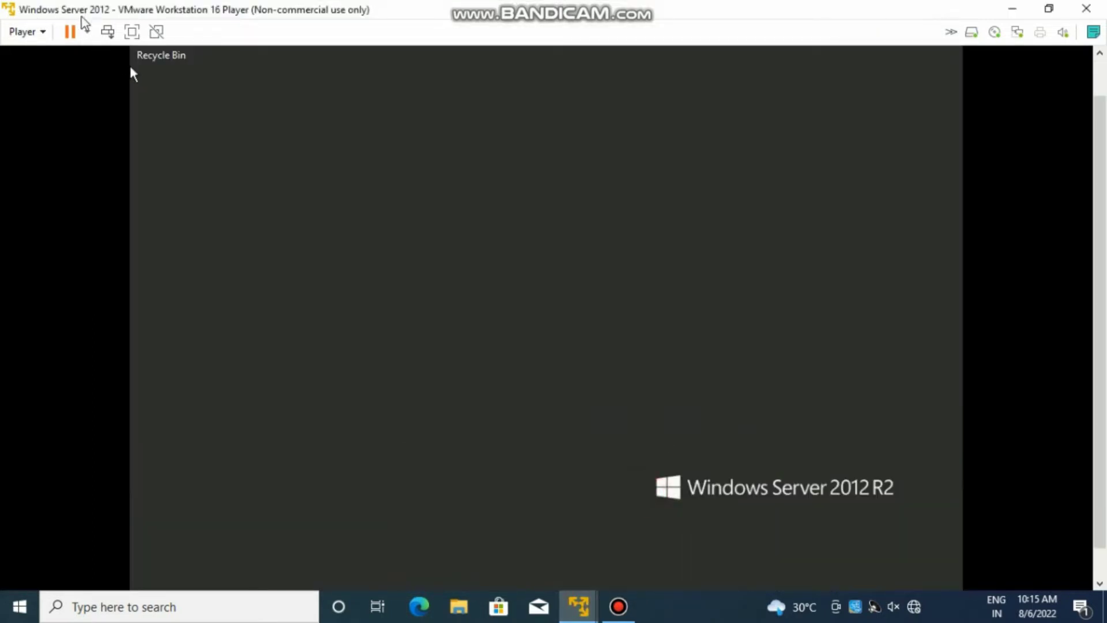
- Switch the VM's network adapter from NAT to Bridged in its Network Adapter settings
click(47, 35)
mouse_move(58, 97)
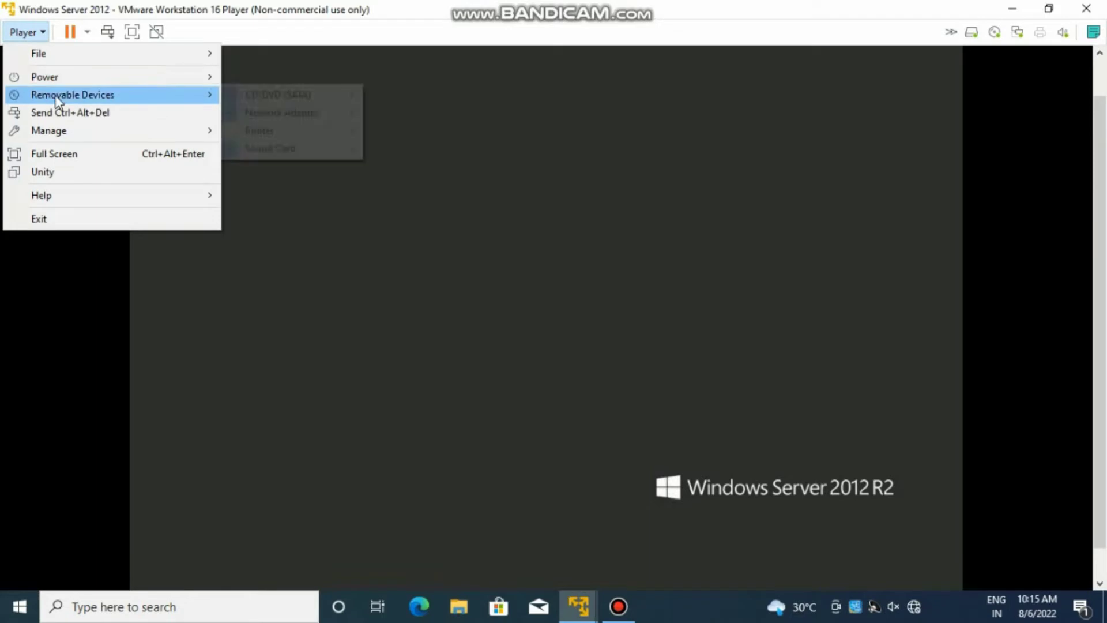
mouse_move(300, 116)
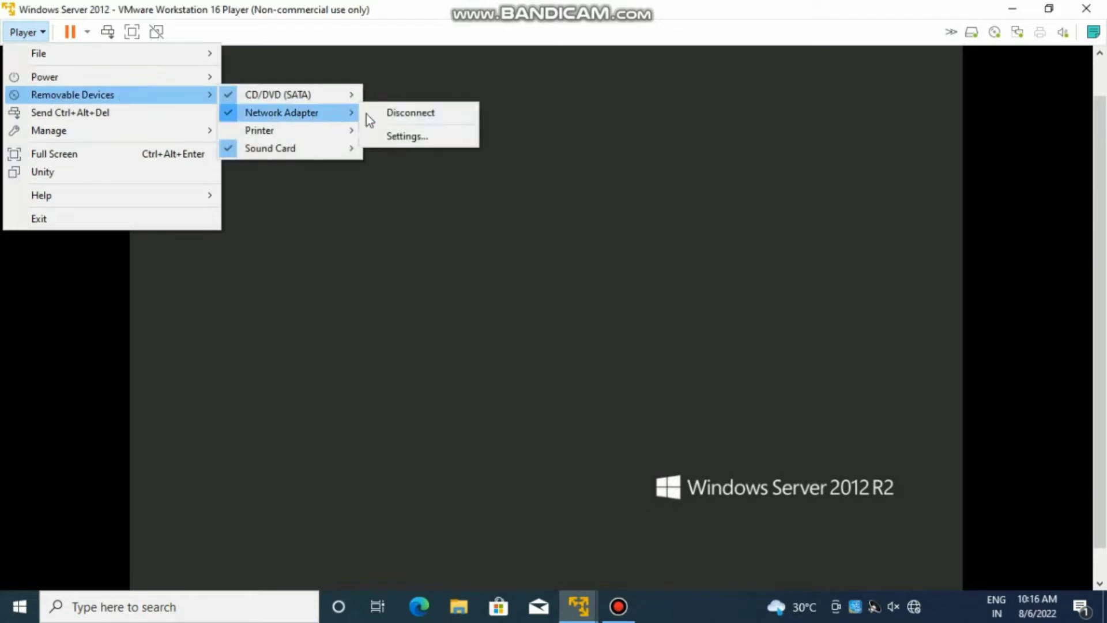
click(396, 136)
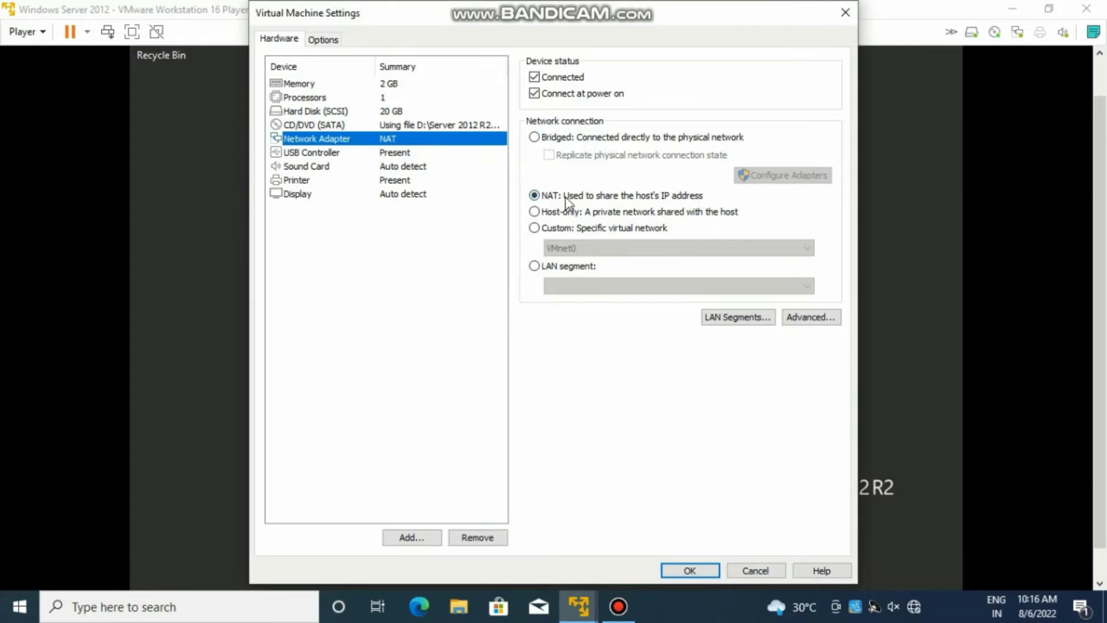
click(536, 139)
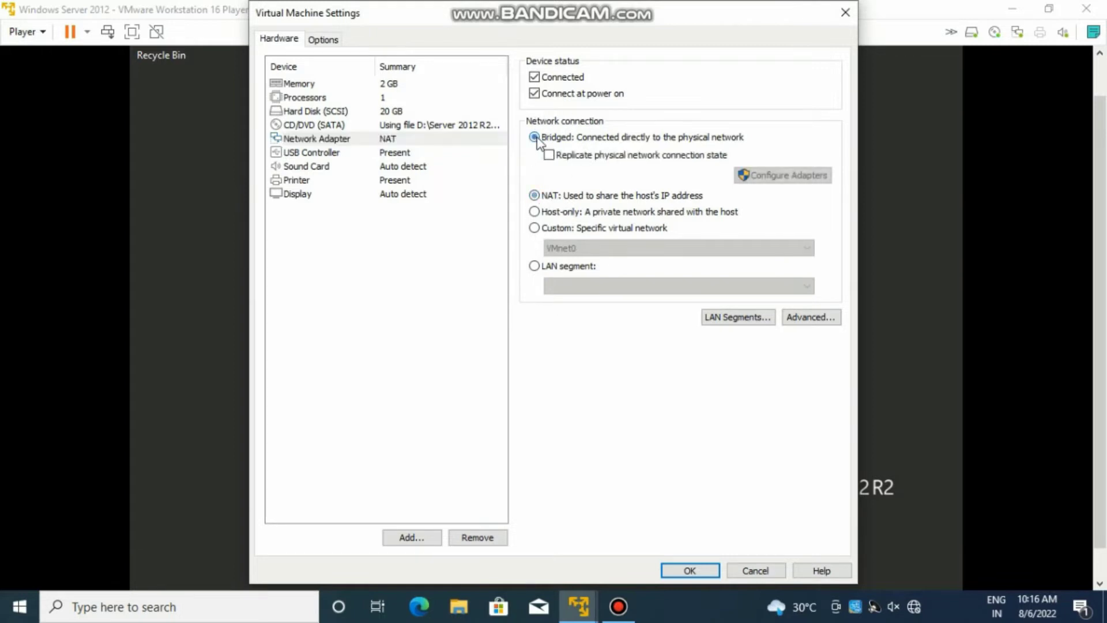
click(713, 571)
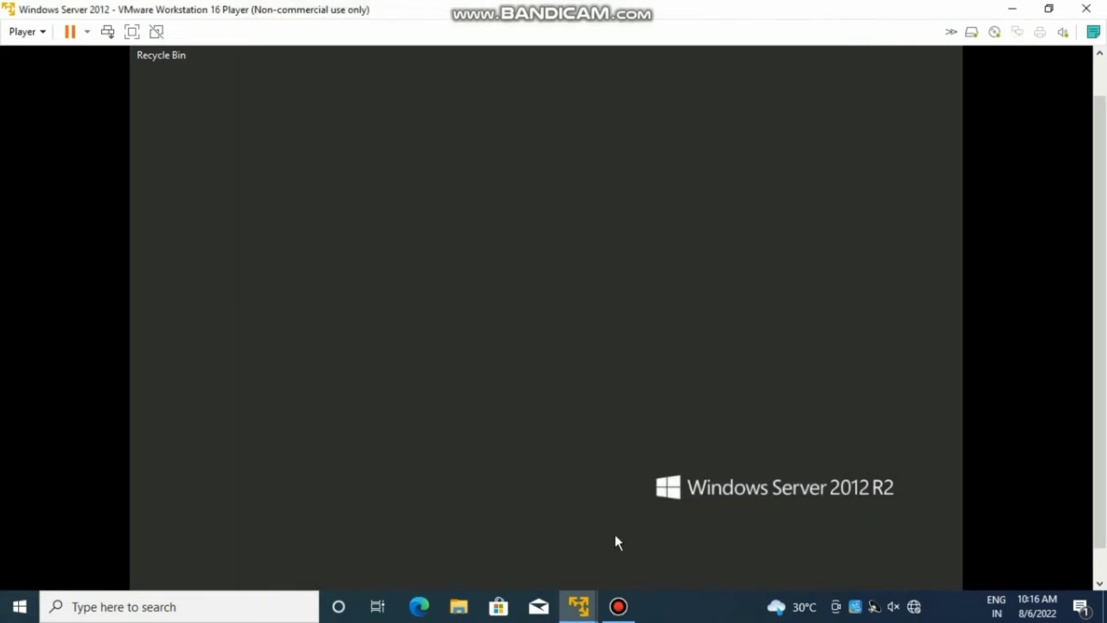
- Ping 192.168.1.11 again, getting 4 replies with 0% loss, then close the command prompt
scroll(1089, 213, up, 2)
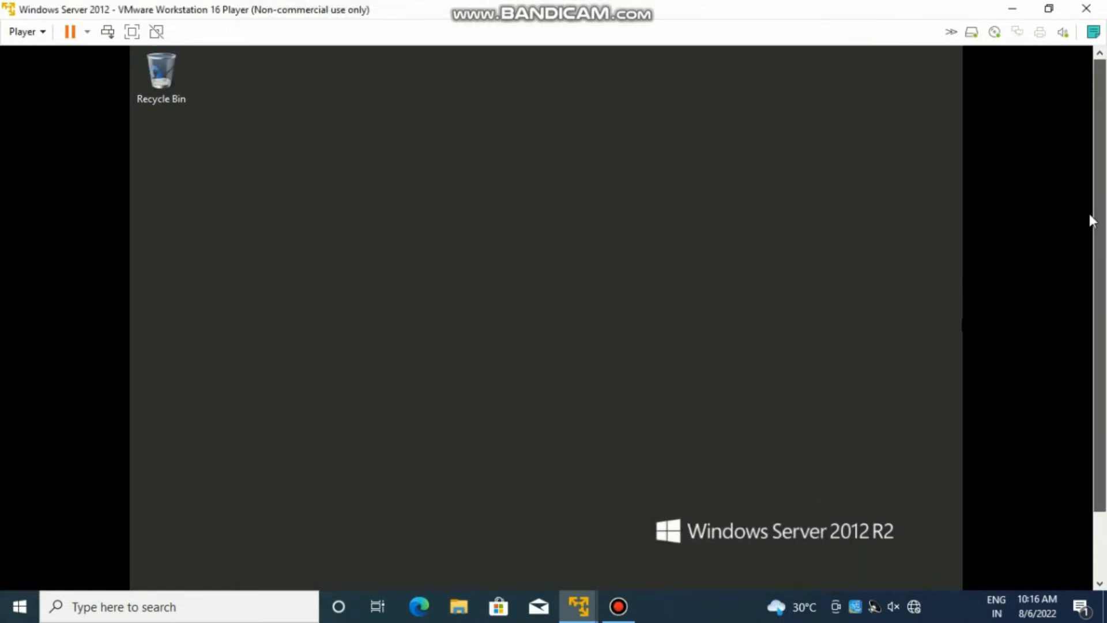
key(super+r)
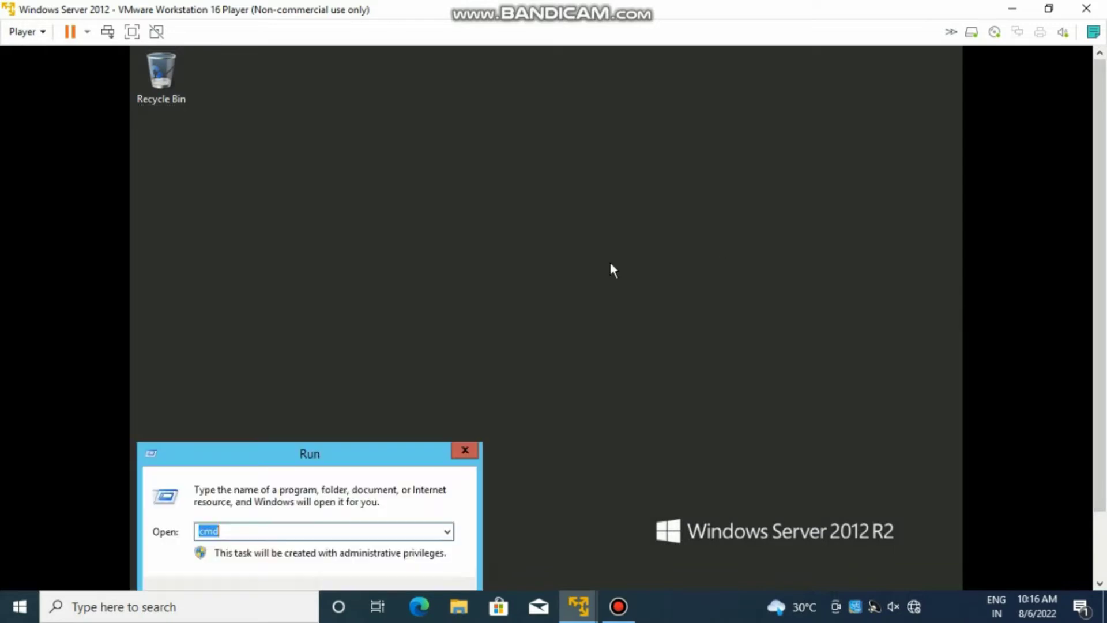
text(c)
text(d)
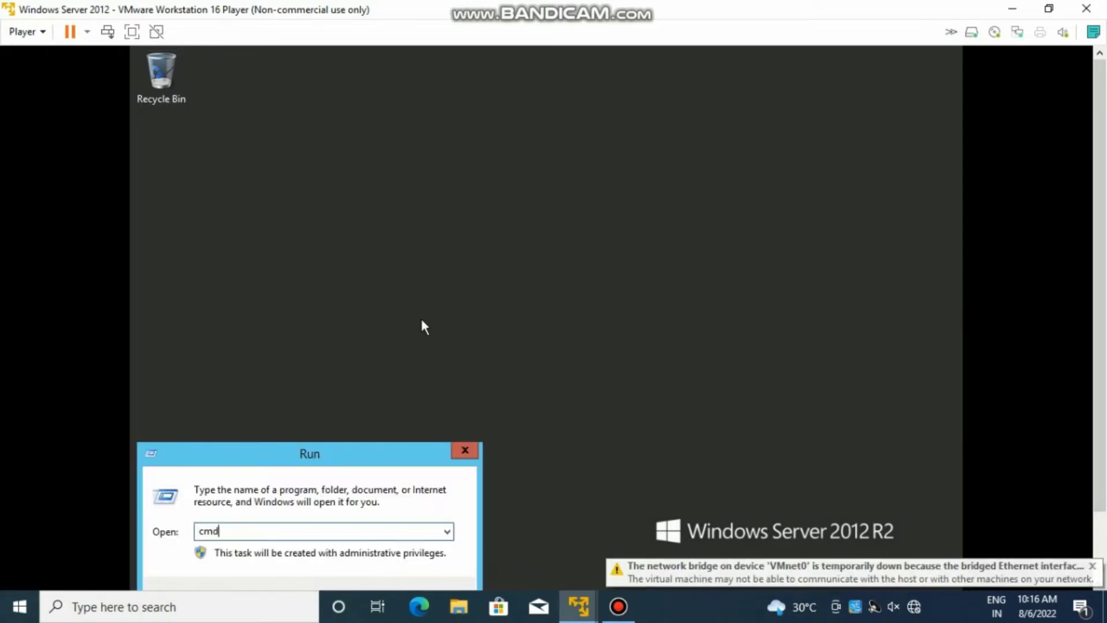
key(Return)
text(i)
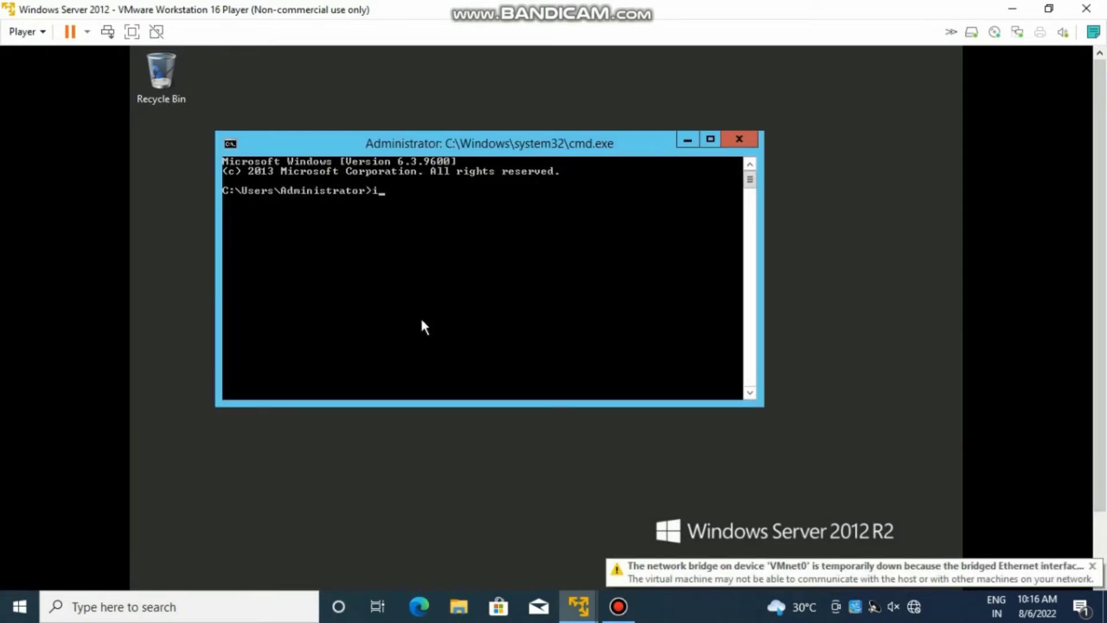
key(BackSpace)
text(ping 192.)
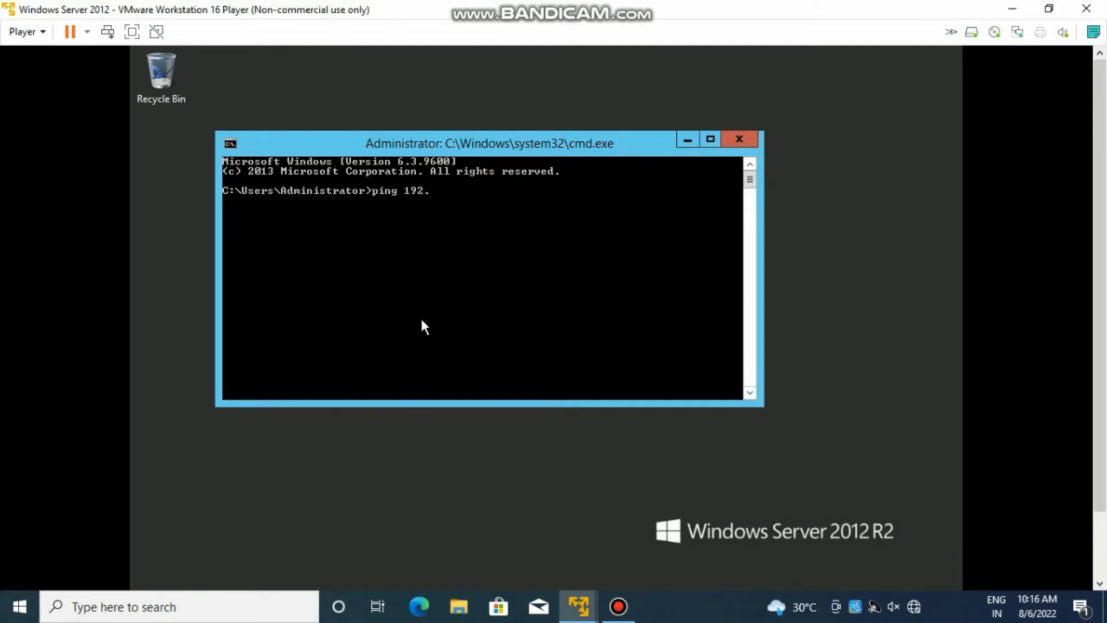
text(168.1.11)
key(Return)
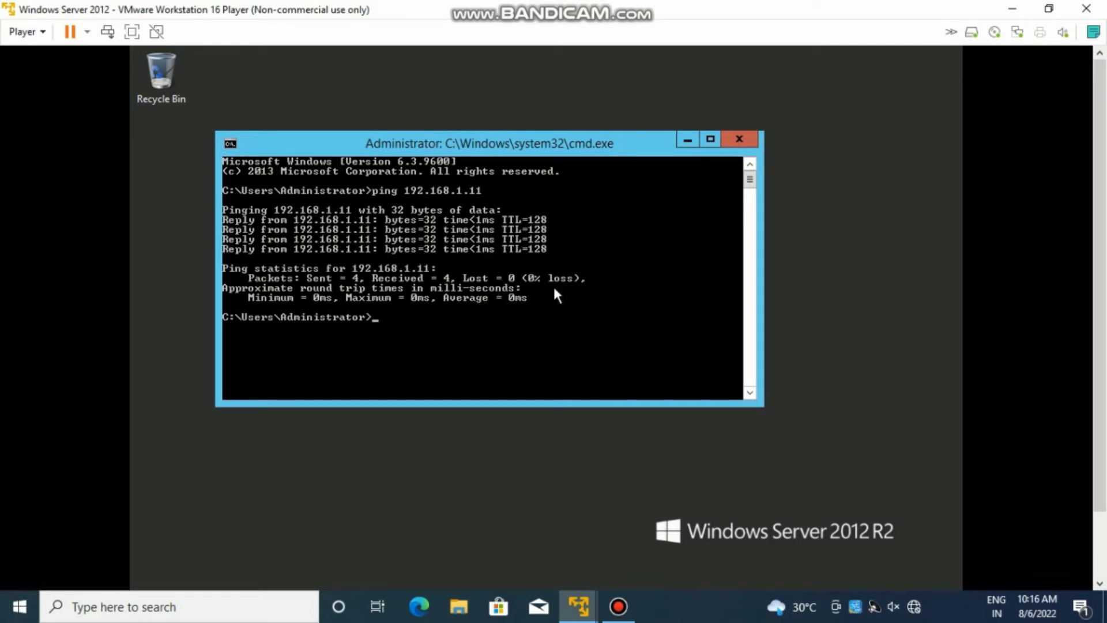
click(742, 141)
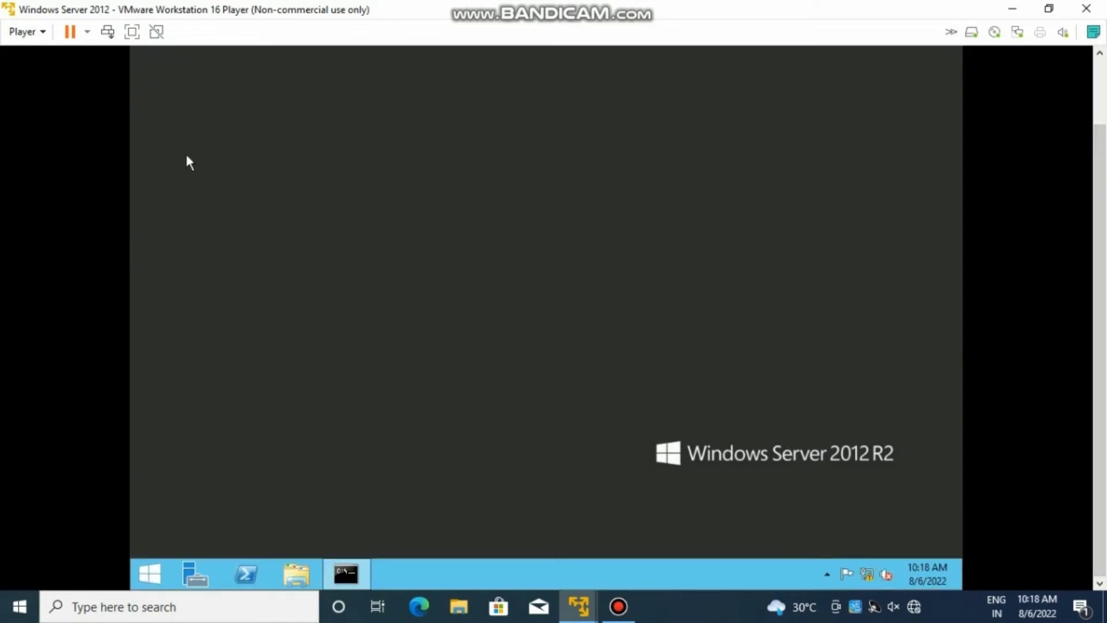
- Put the VM in full screen and launch Server Manager
click(133, 32)
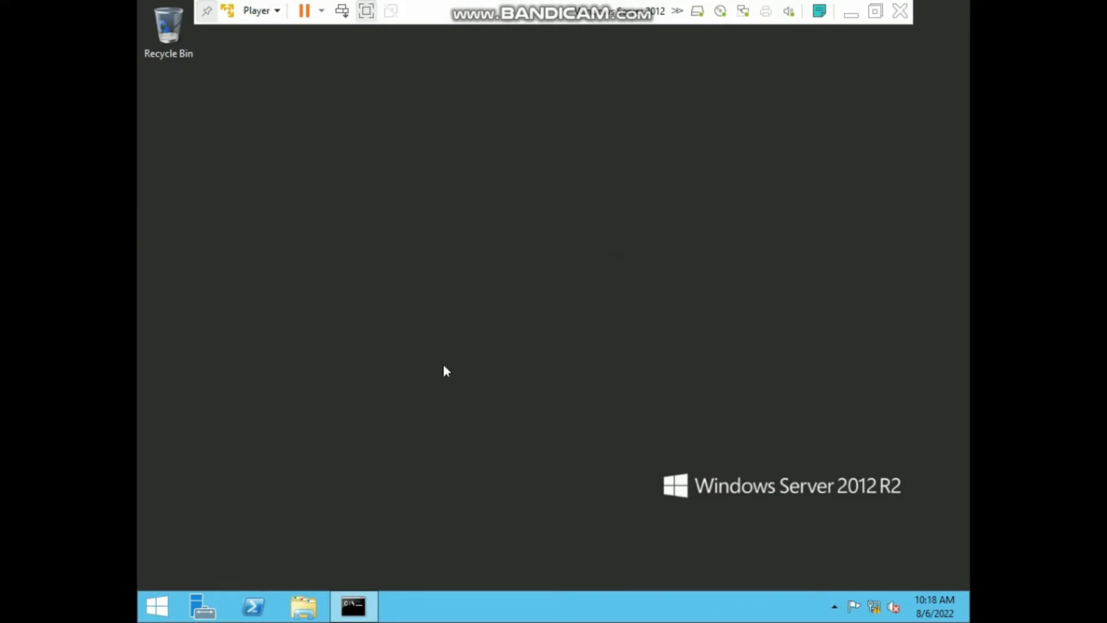
click(206, 609)
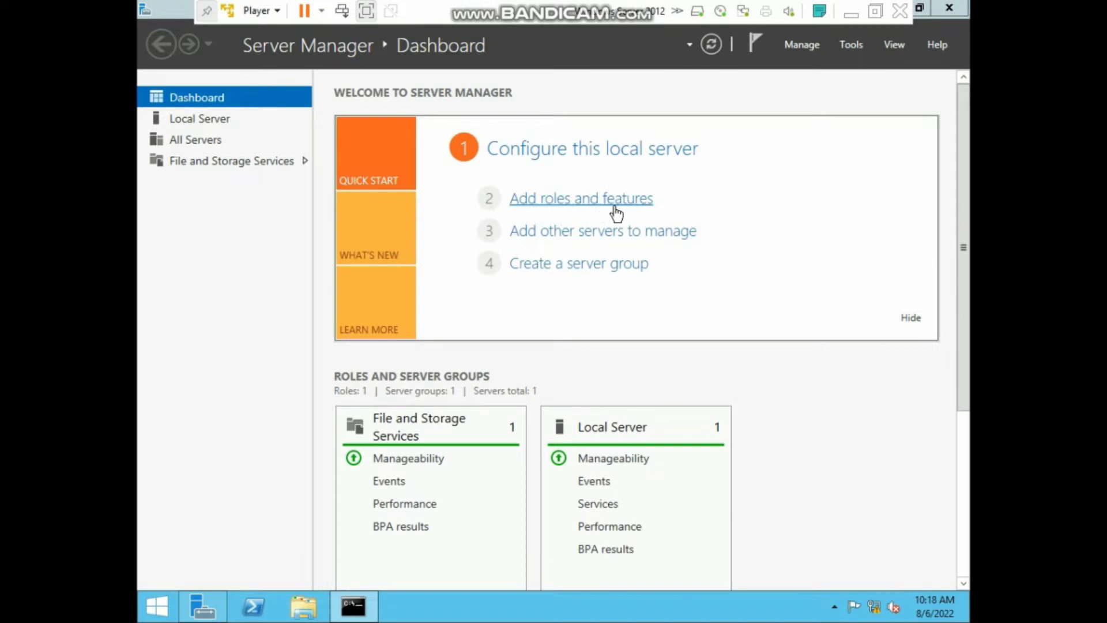
click(585, 201)
- Start Add Roles and Features and keep role-based installation to reach Select destination server
click(584, 200)
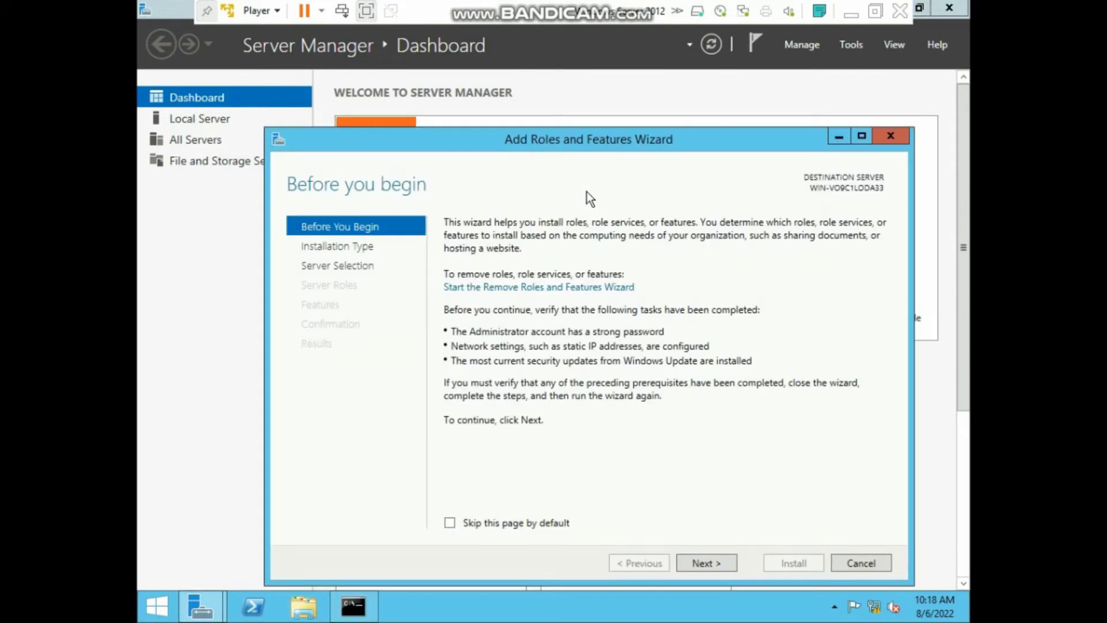
drag(588, 144, 562, 93)
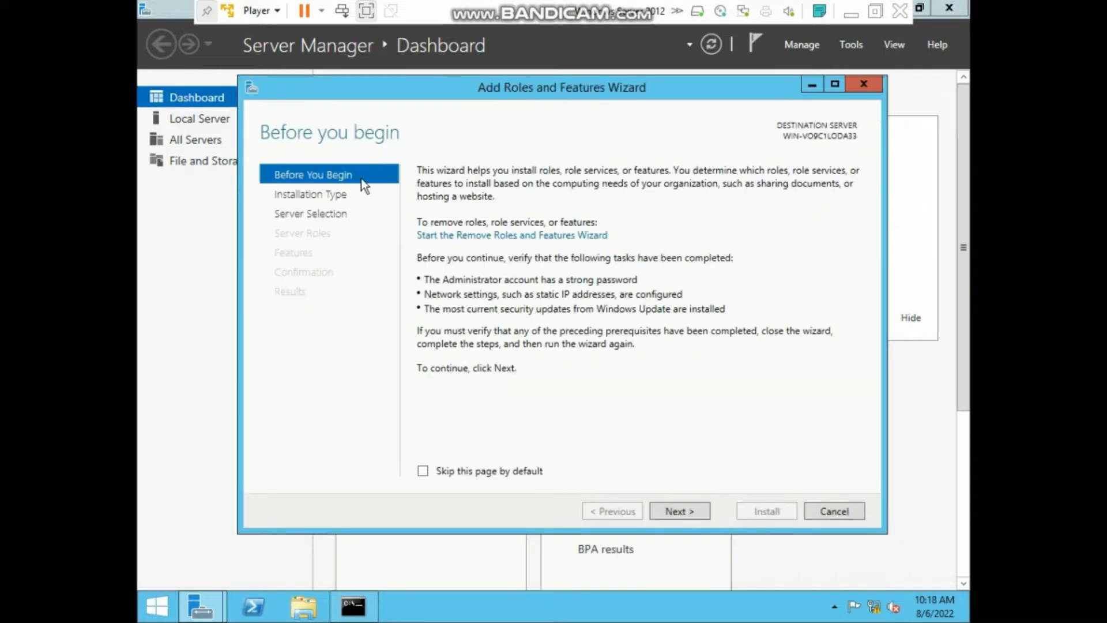
click(687, 510)
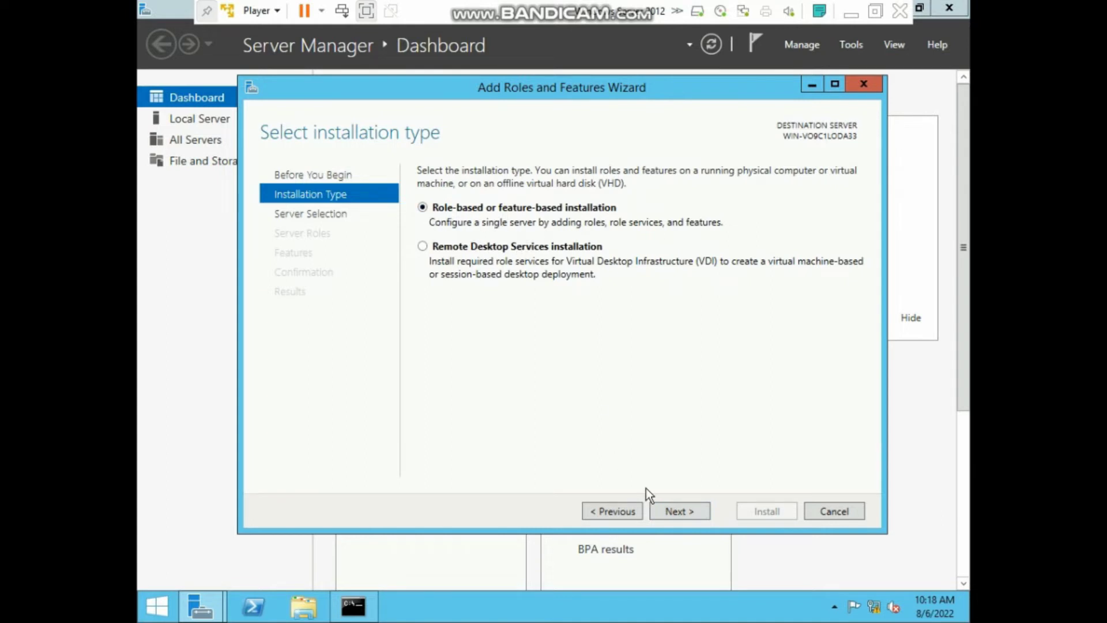
click(681, 511)
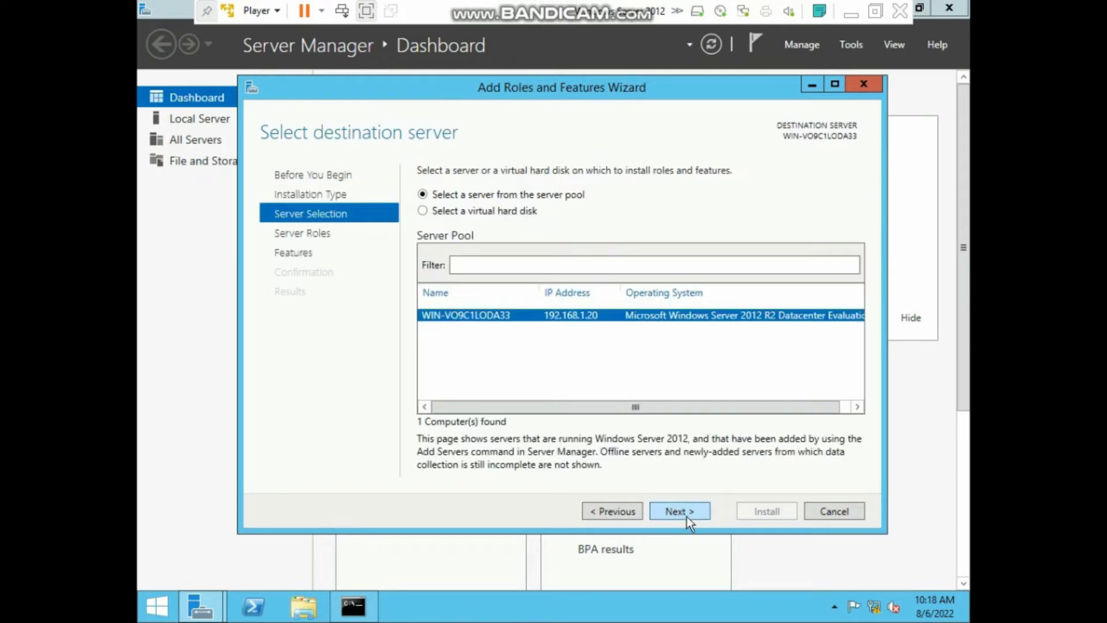
- Keep the 192.168.1.20 server, add Active Directory Domain Services with its management tools, and continue
click(683, 511)
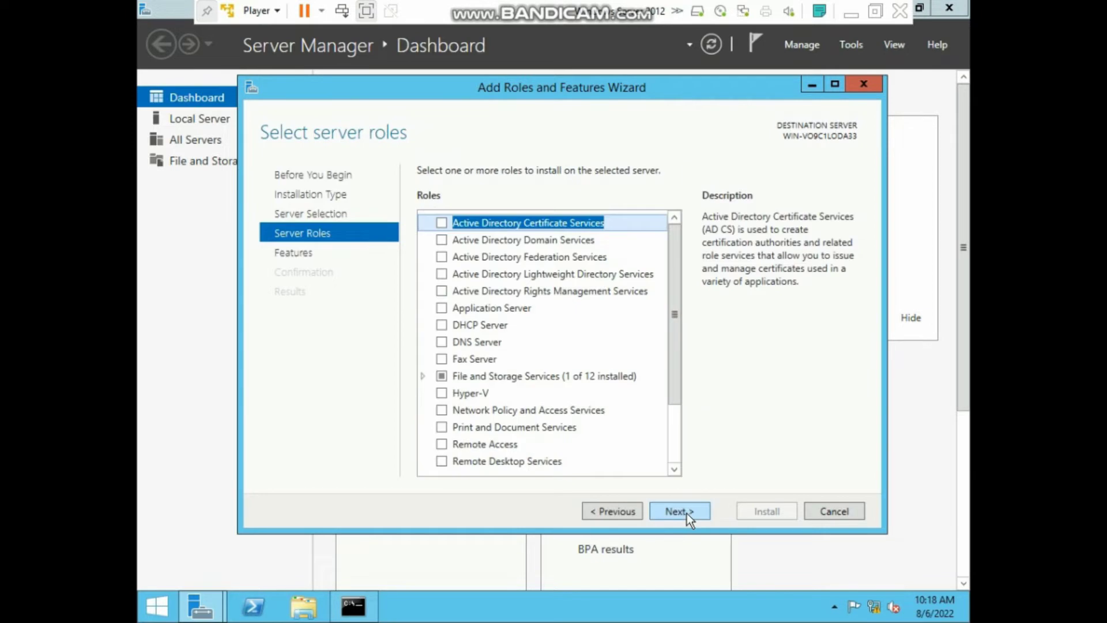
click(441, 240)
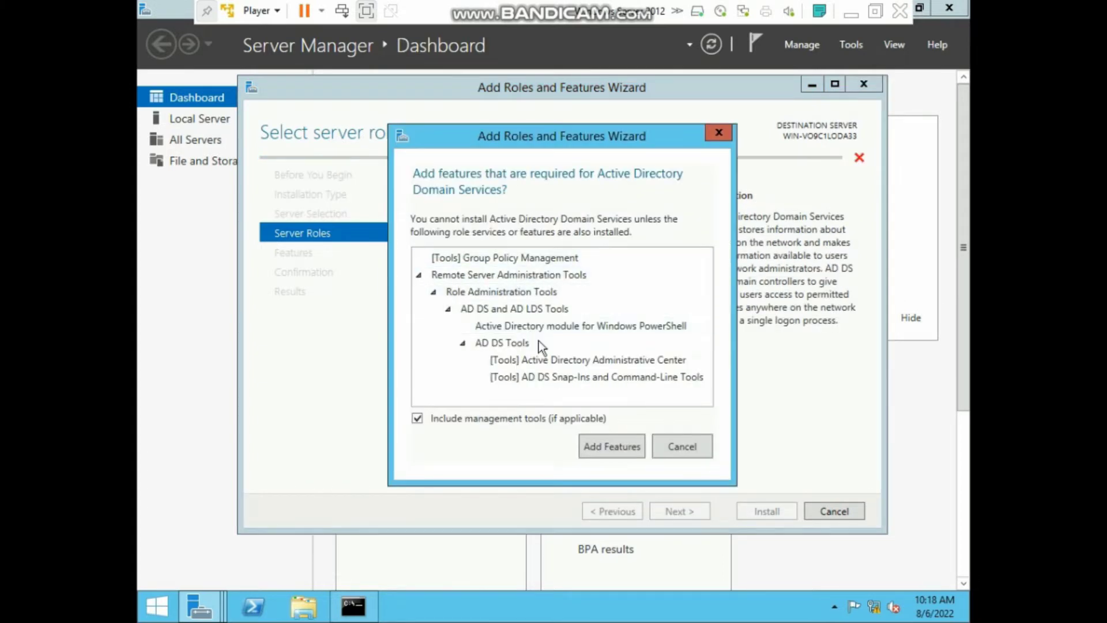
click(598, 446)
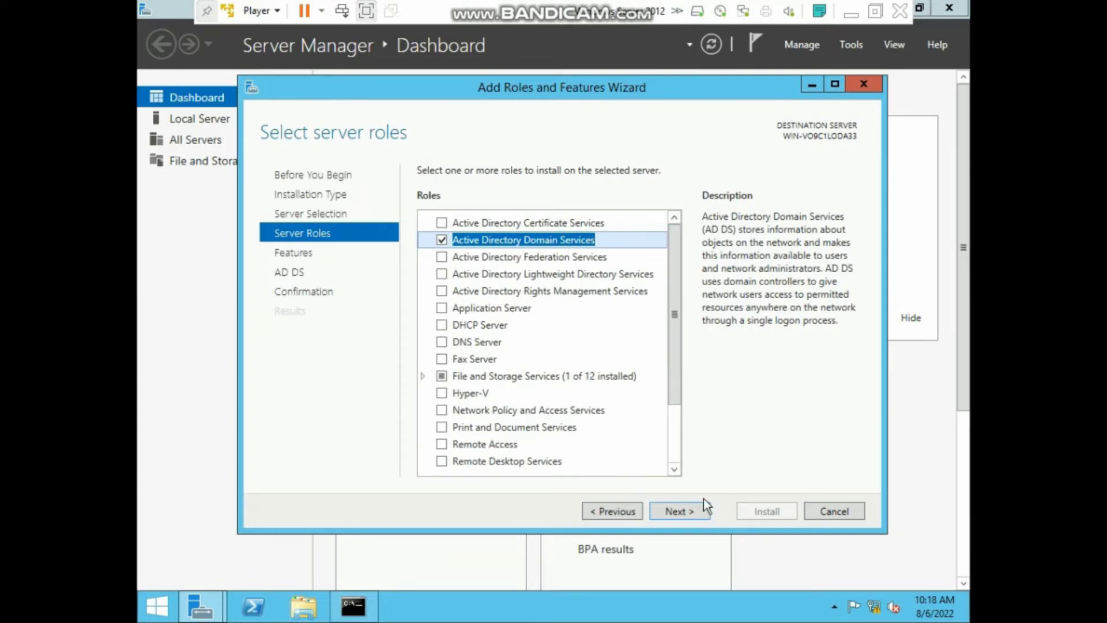
click(695, 511)
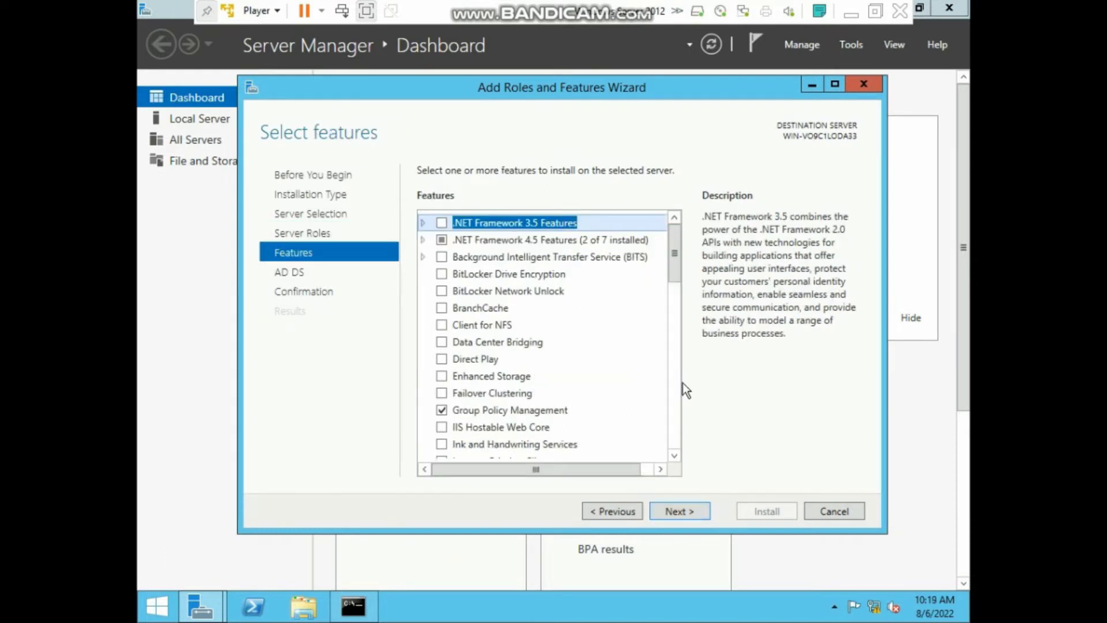
click(695, 511)
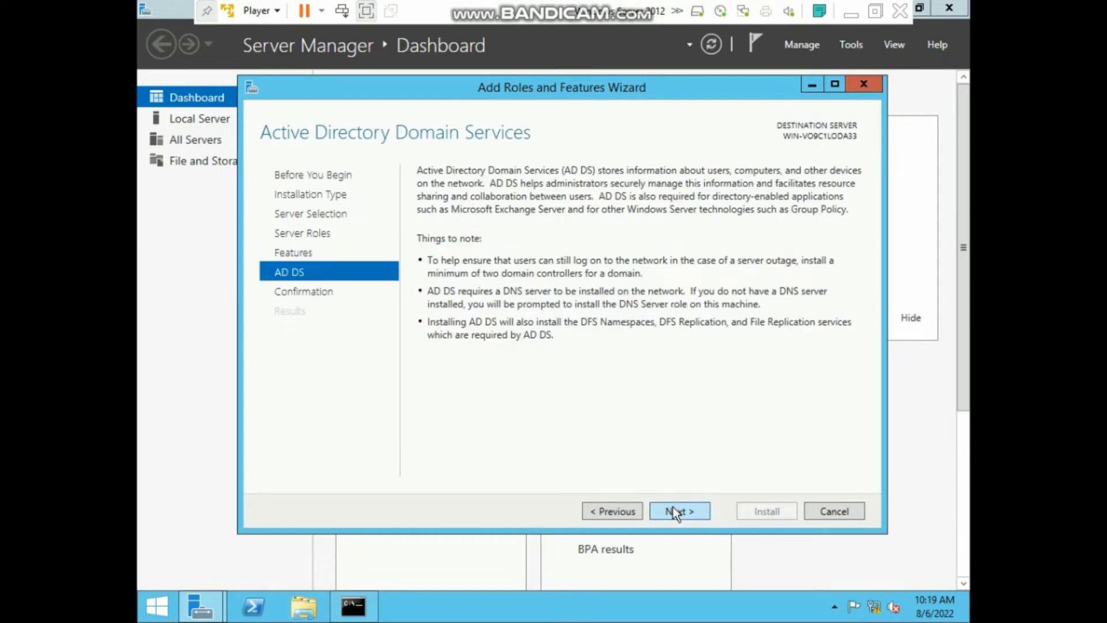
click(675, 513)
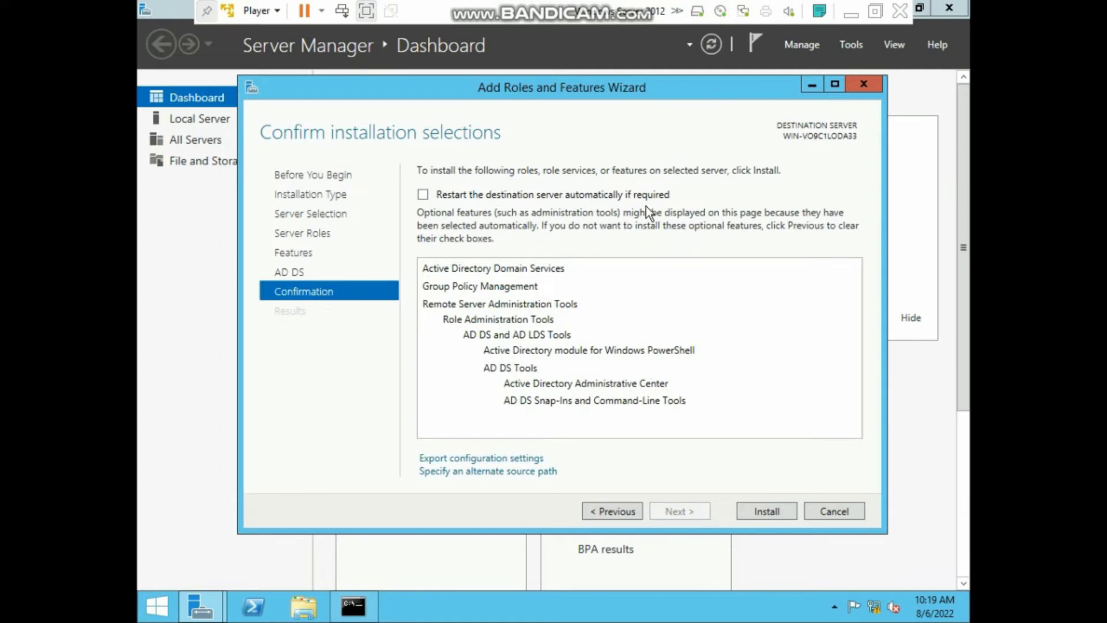
- Allow automatic restart, install AD DS, and close the wizard once installation succeeds
click(425, 197)
click(628, 356)
click(766, 512)
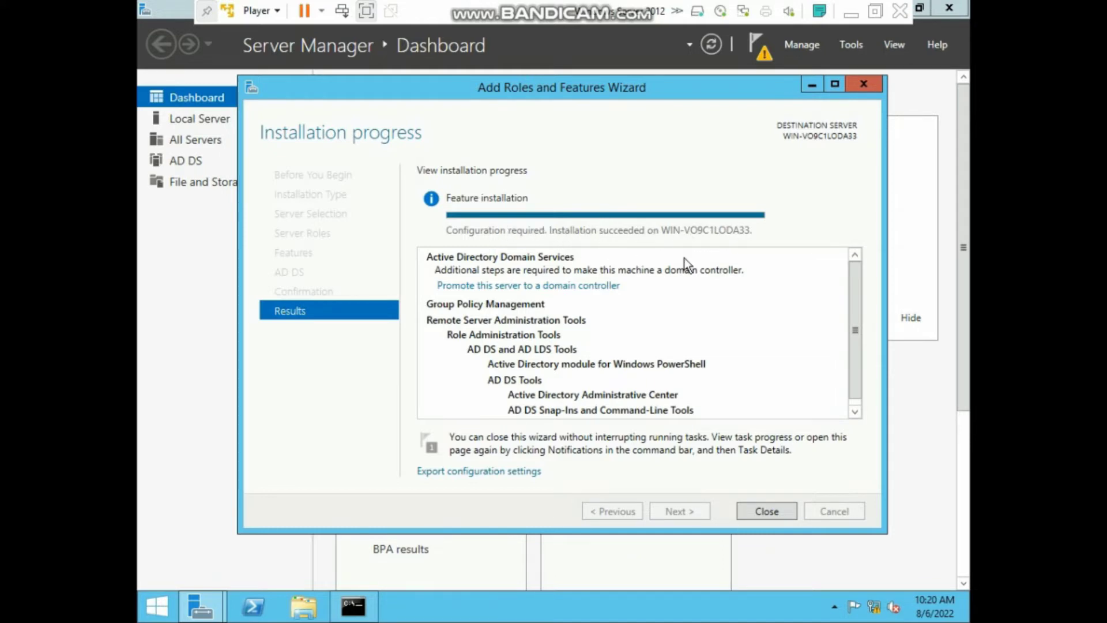
click(765, 507)
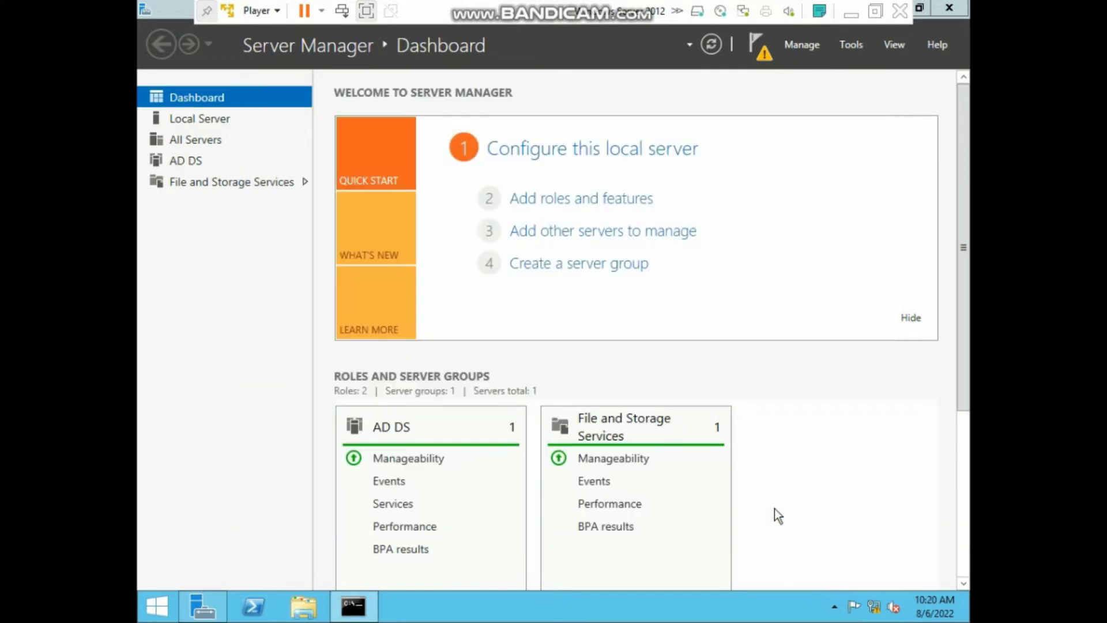
- Launch 'Promote this server to a domain controller' from notifications and enter subash.com as the existing domain
click(758, 44)
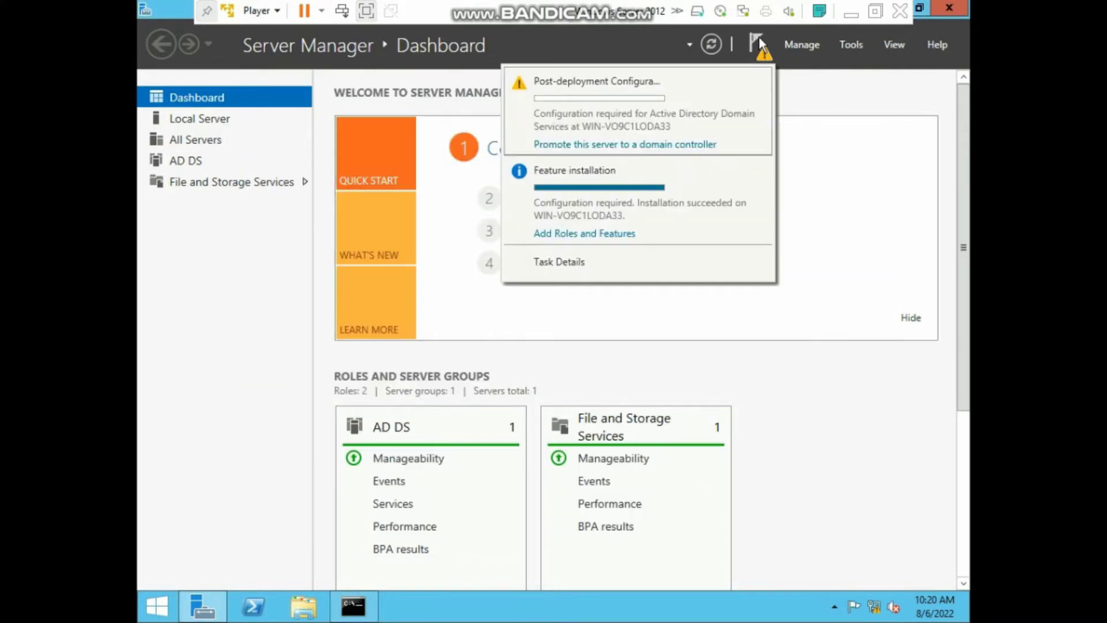
click(617, 145)
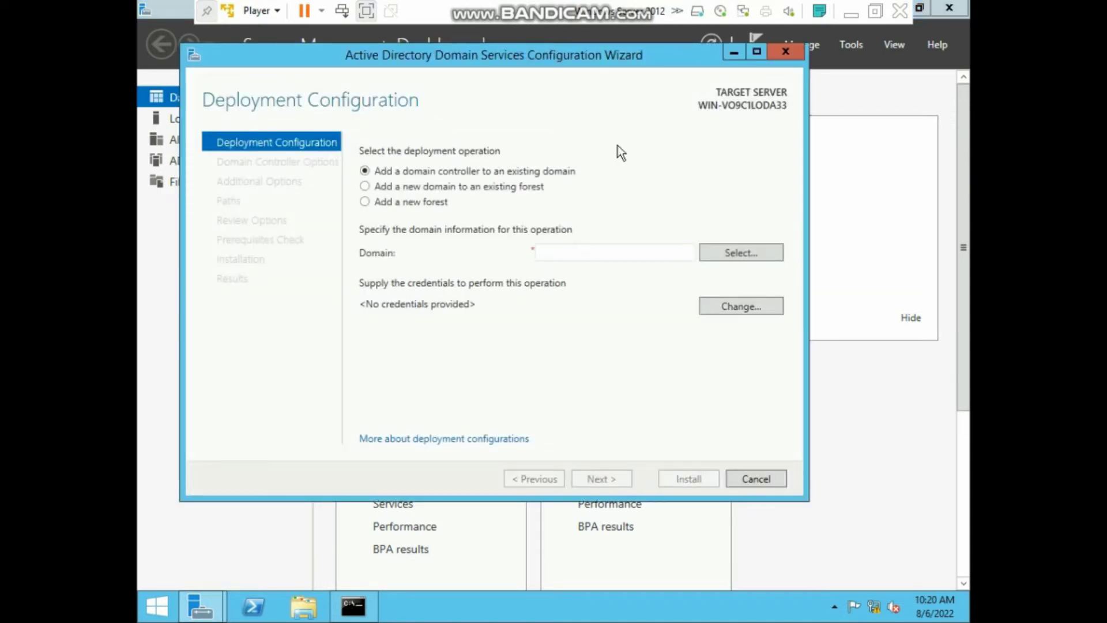
drag(566, 60, 621, 87)
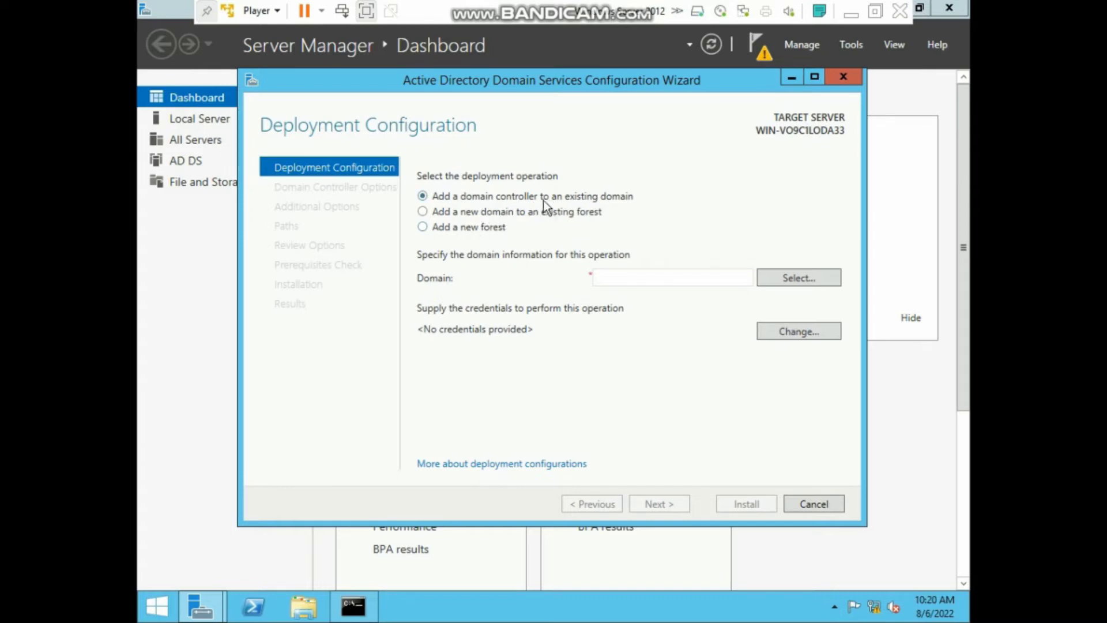
click(615, 277)
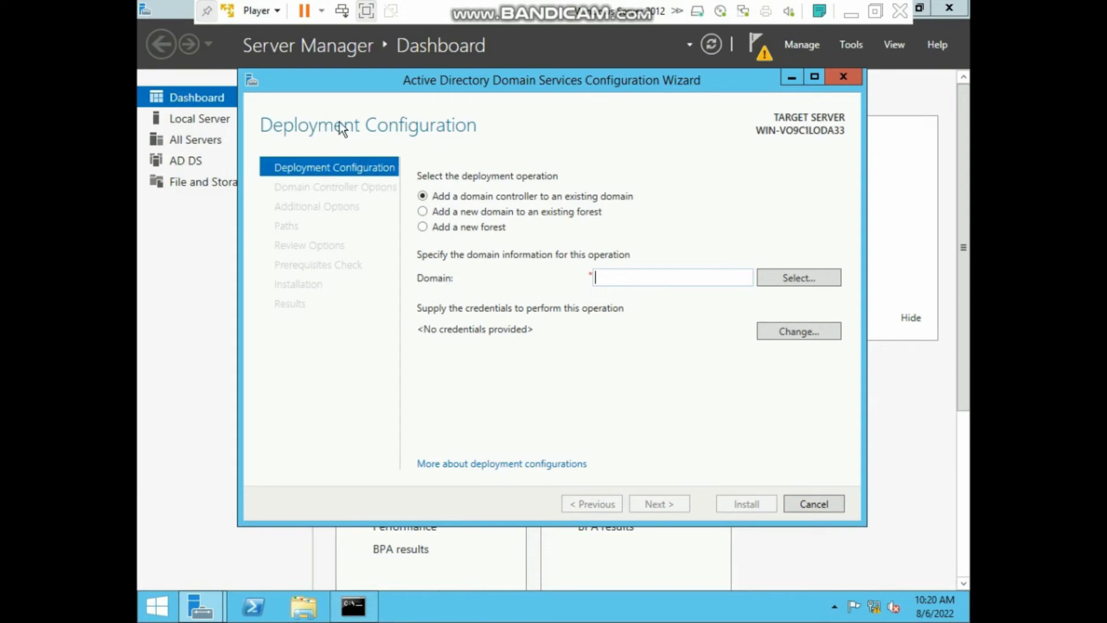
click(366, 11)
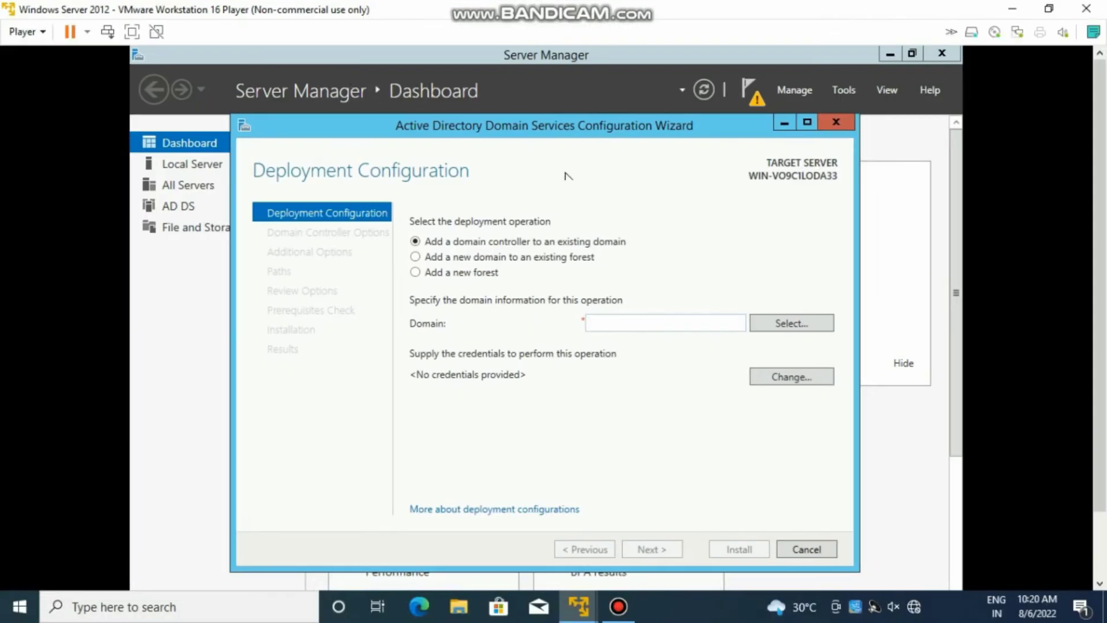
click(588, 323)
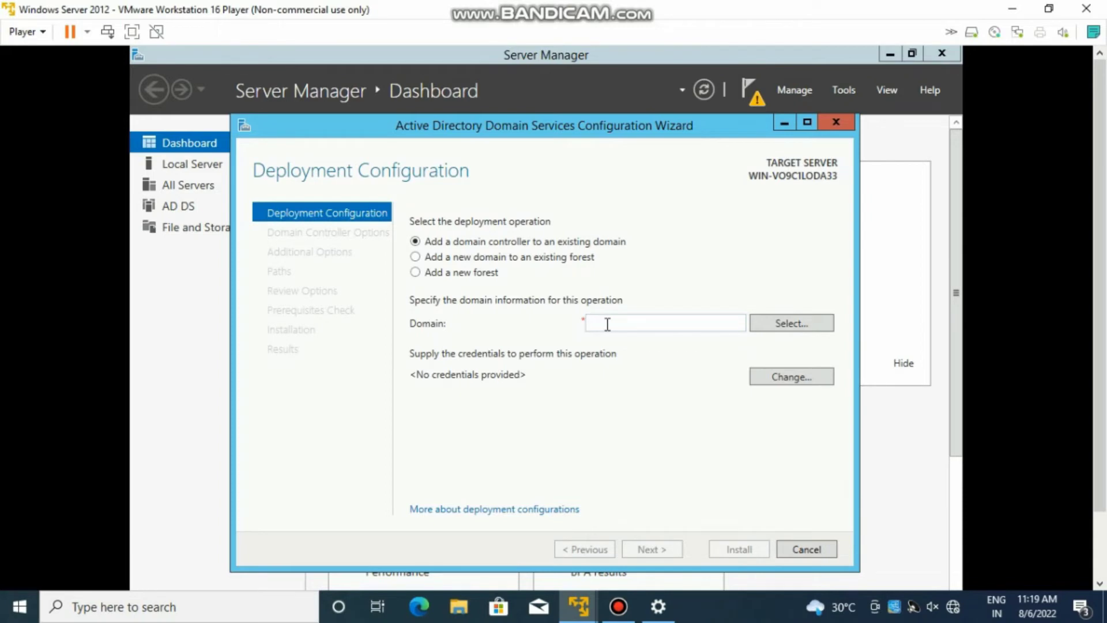
text(subash.com)
- Supply the SUBASH\administrator credentials and pick subash.com from the forest's domain list
click(783, 322)
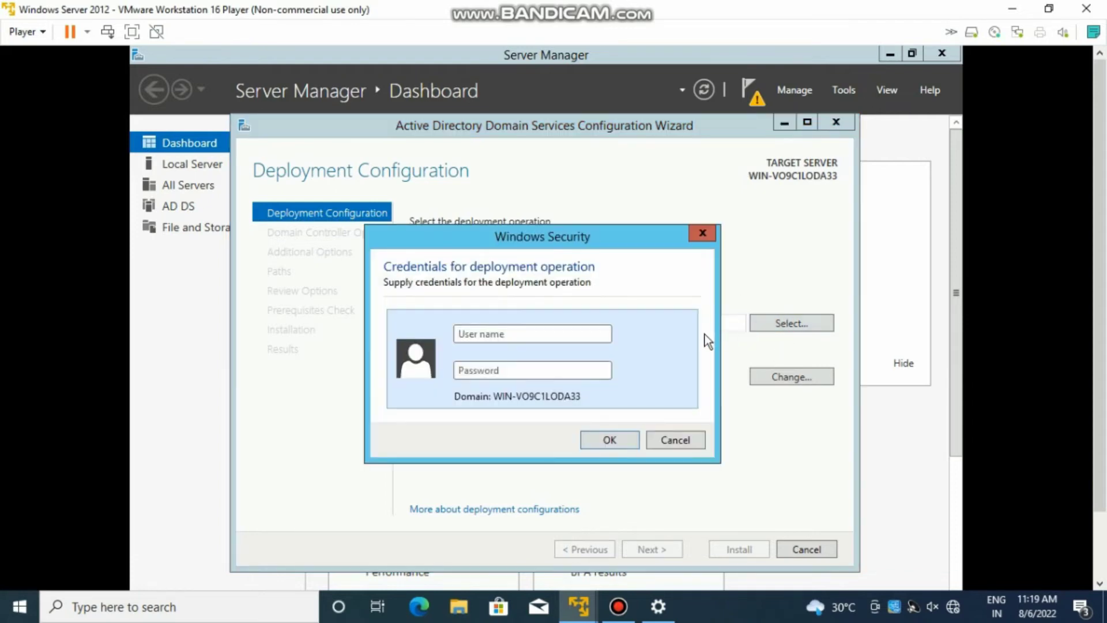
text(SUBASH\)
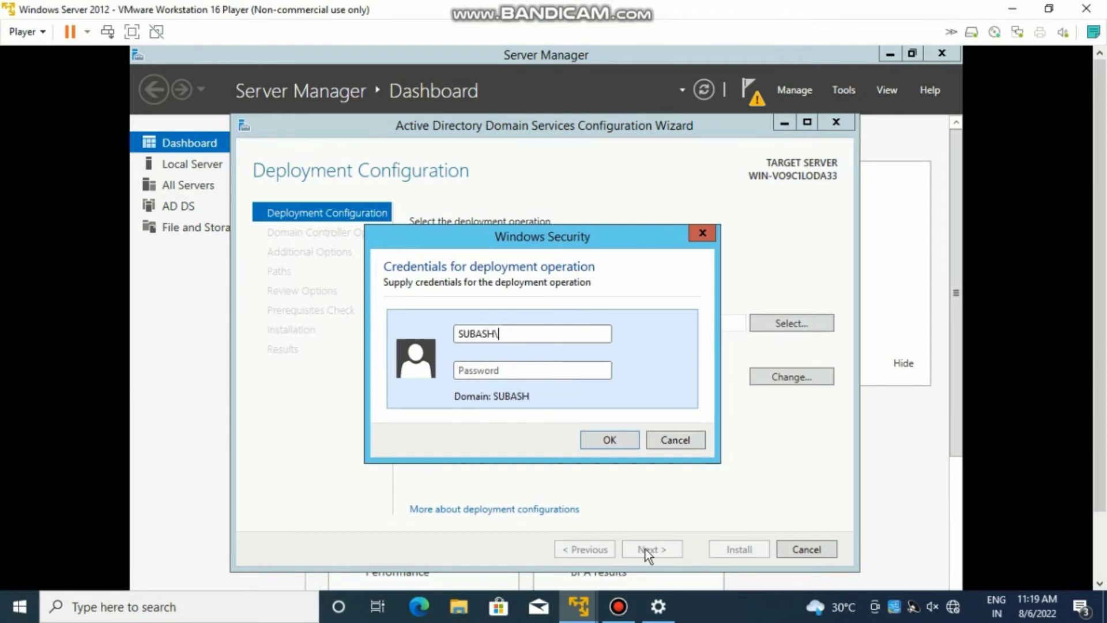
text(administrator)
key(Tab)
text(•••••••••)
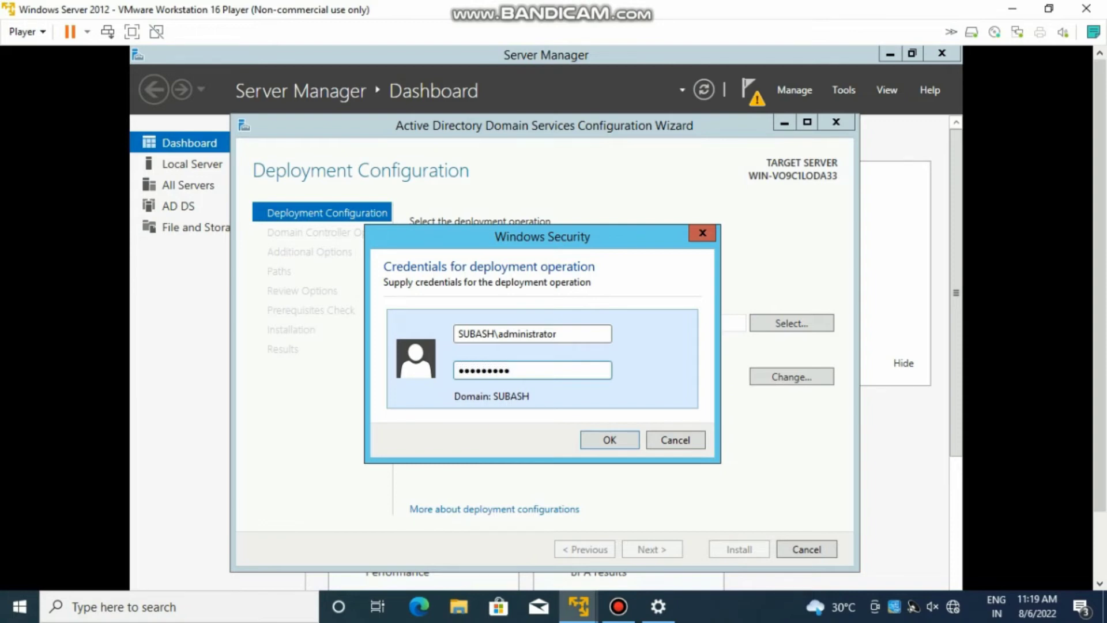
text(•••)
click(600, 441)
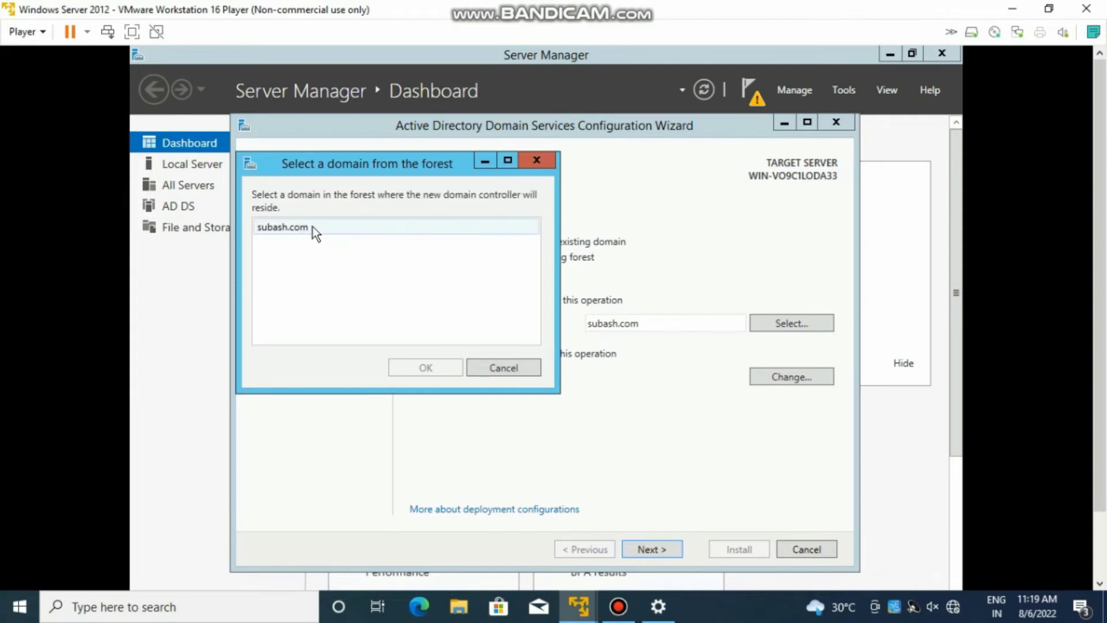
click(293, 224)
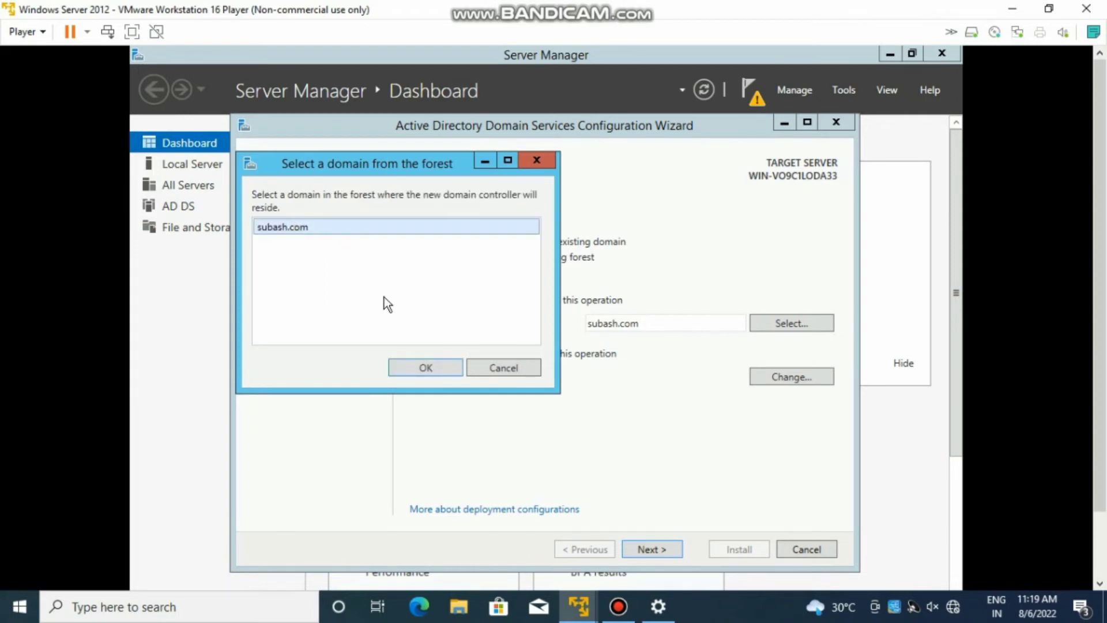
click(408, 369)
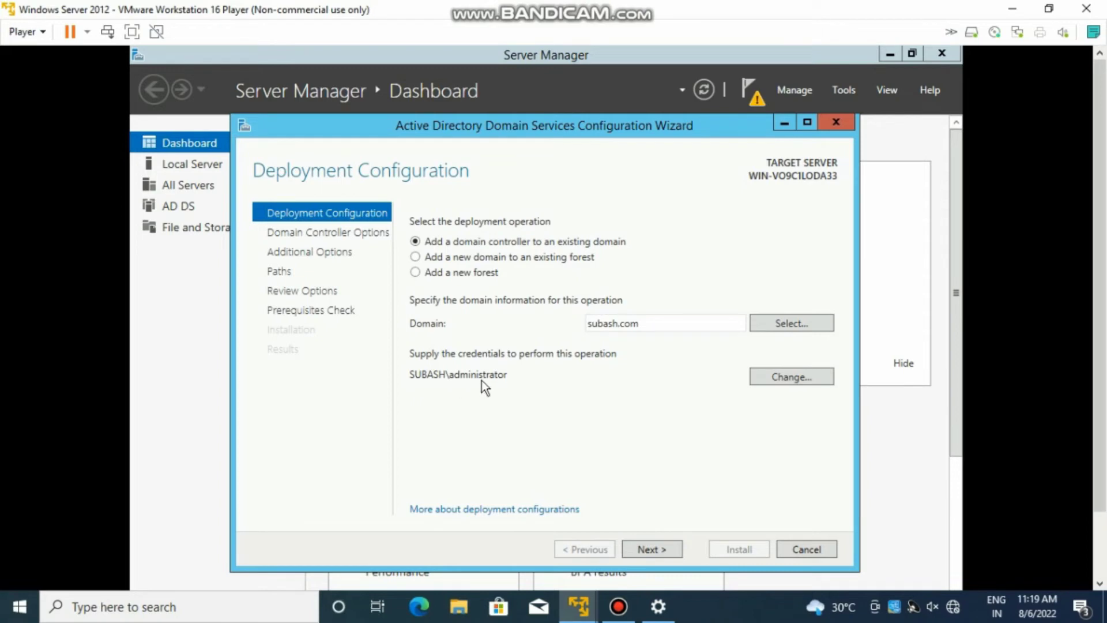
- Continue to Domain Controller Options and move the screen recorder window off the wizard
click(650, 544)
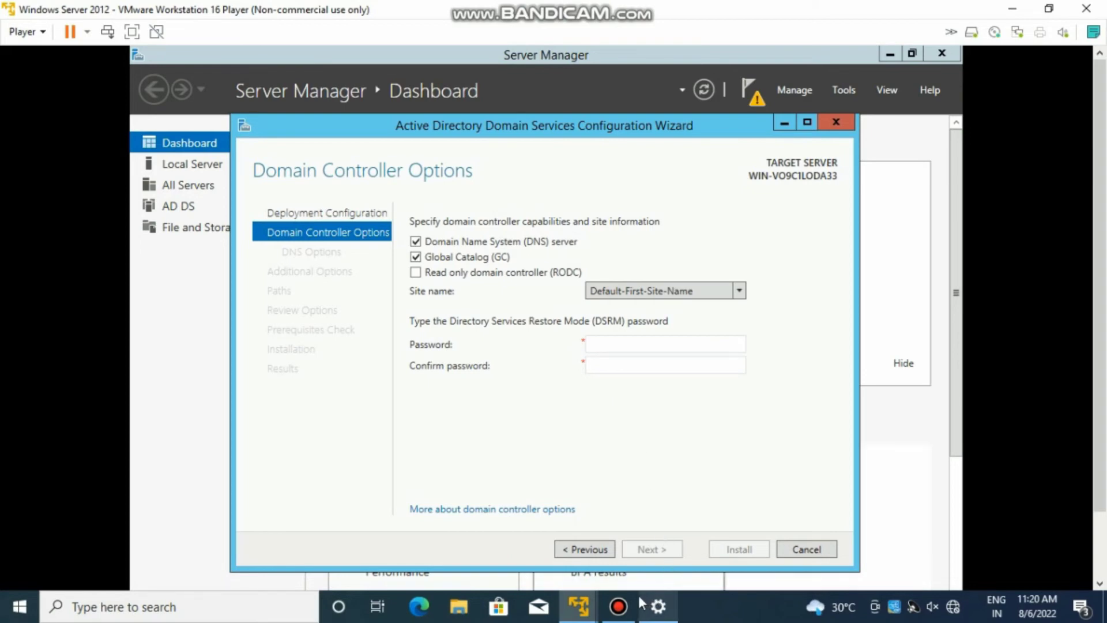
mouse_move(626, 600)
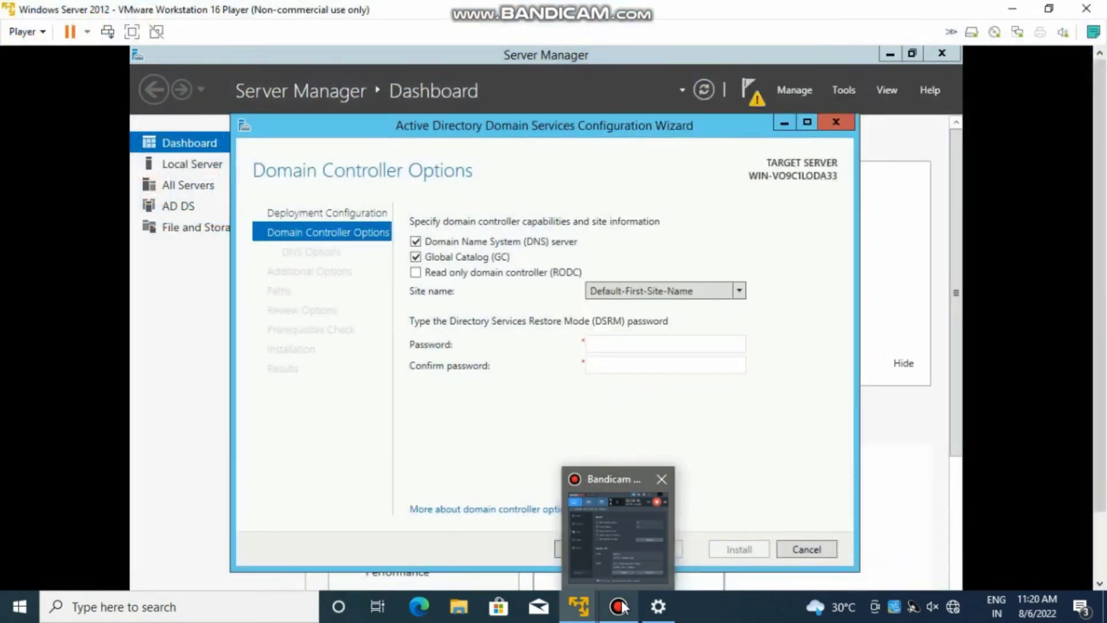
click(623, 610)
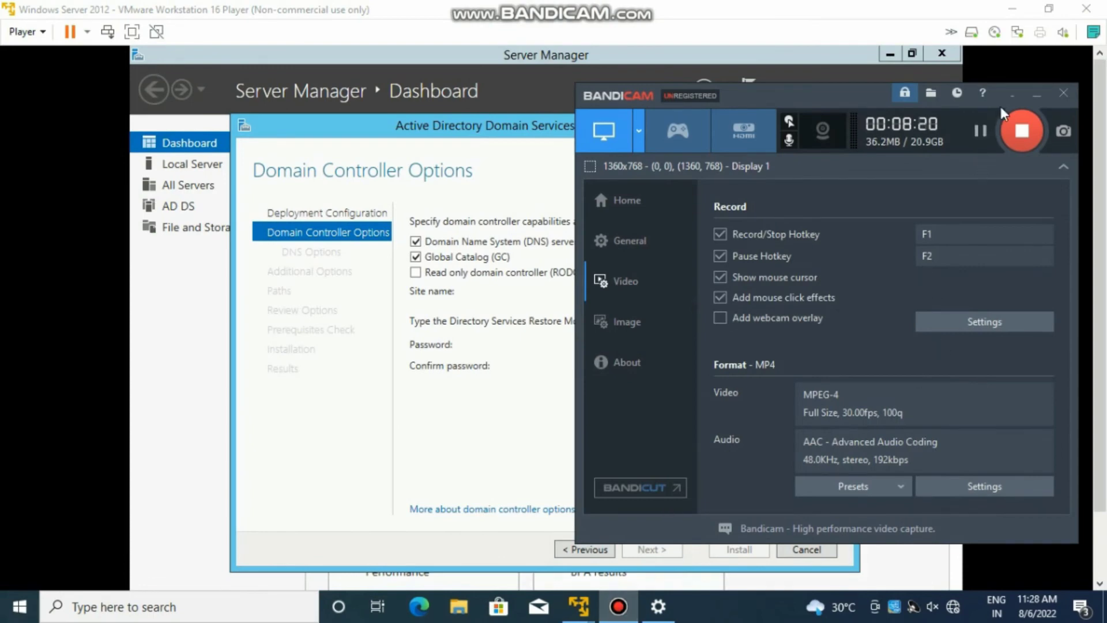
click(1036, 93)
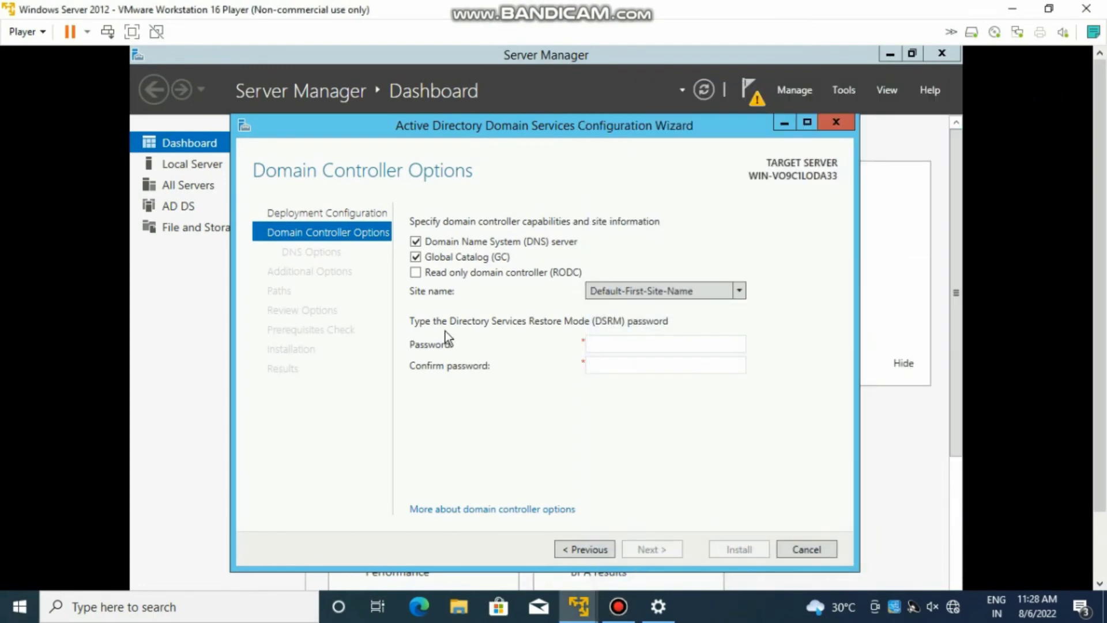
- Enter and confirm the Directory Services Restore Mode password, then advance to DNS Options
click(598, 341)
text(P@ss)
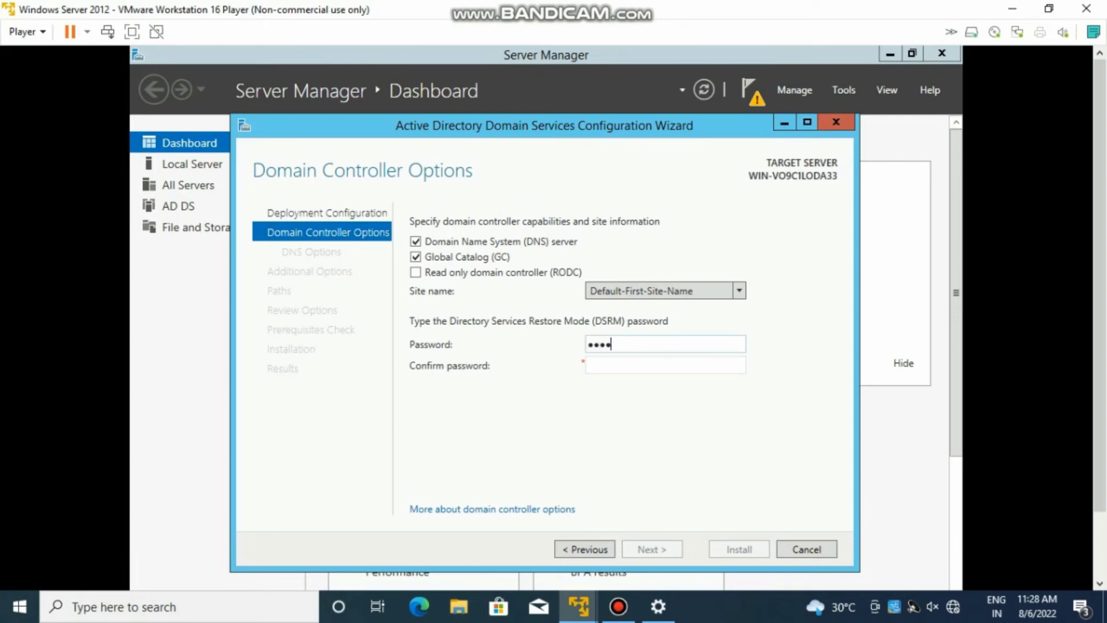
text(word12345)
click(626, 366)
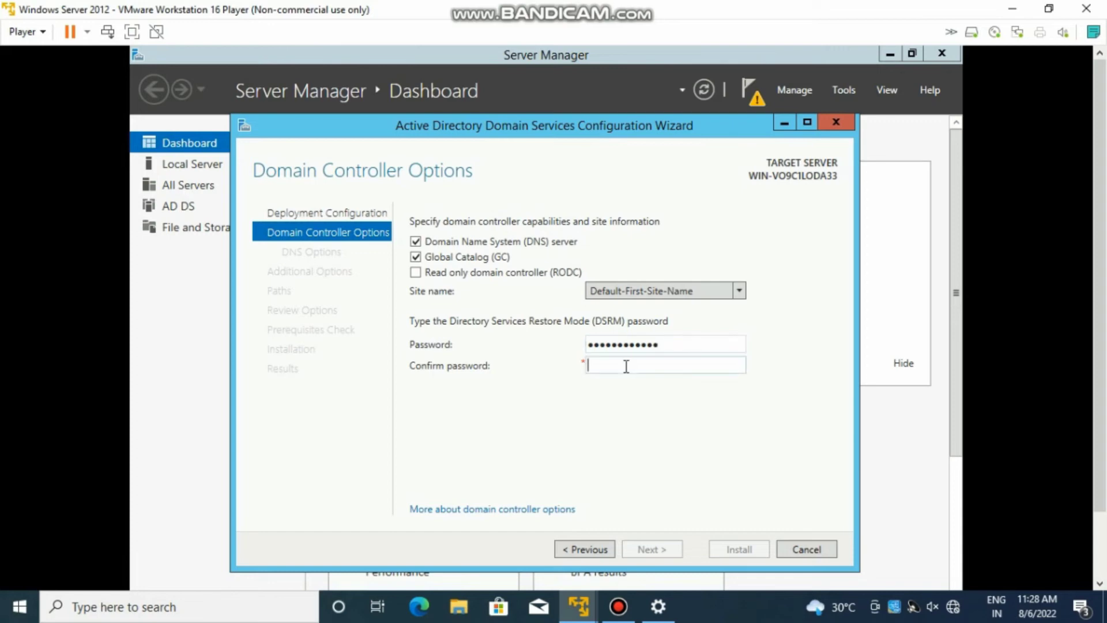
text(P@ssword12345)
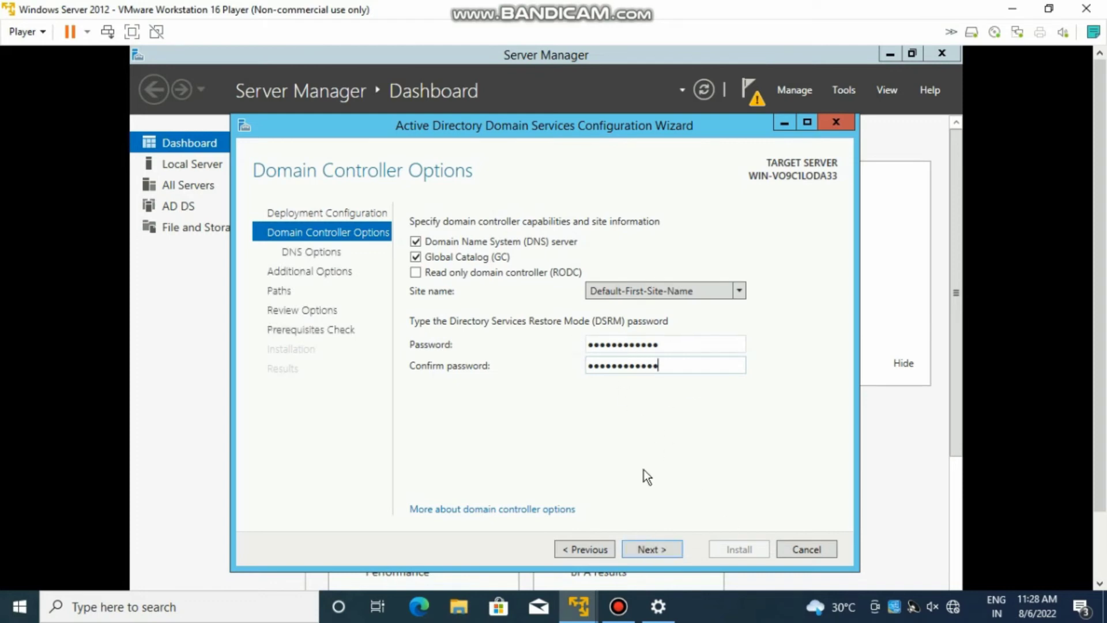
click(661, 548)
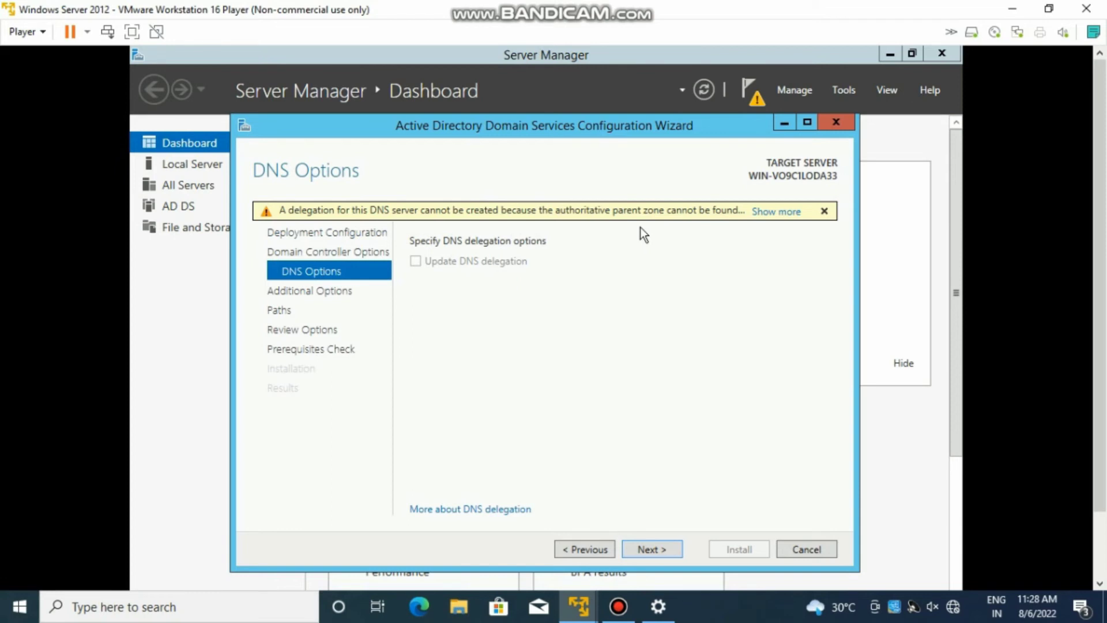
- Set Replicate from to mycomputer.subash.com and accept the default database and log paths
click(666, 544)
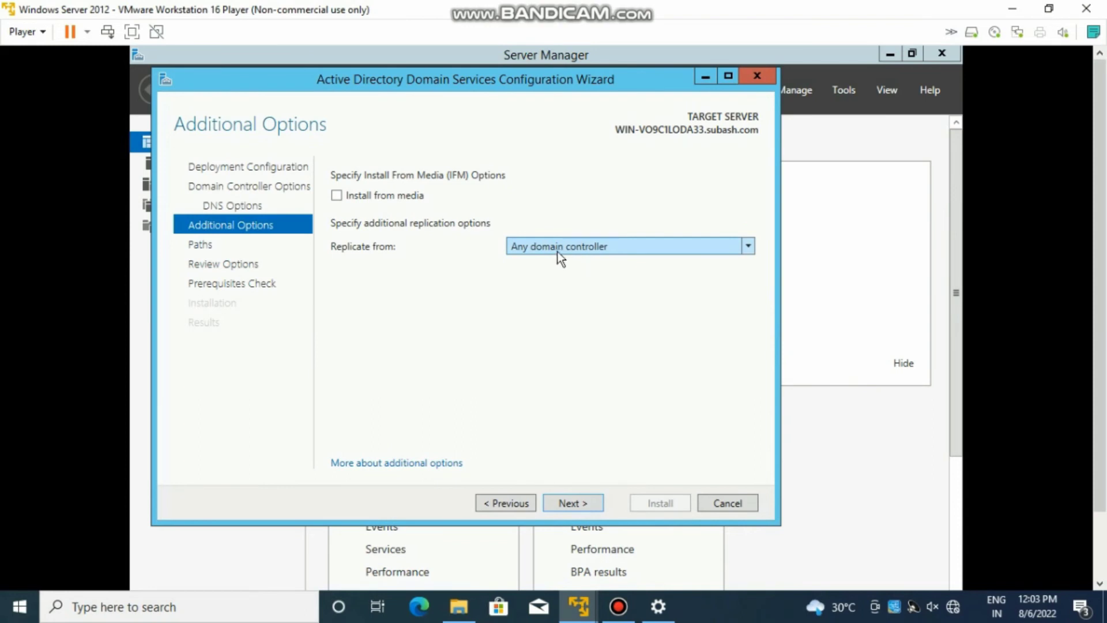
click(569, 249)
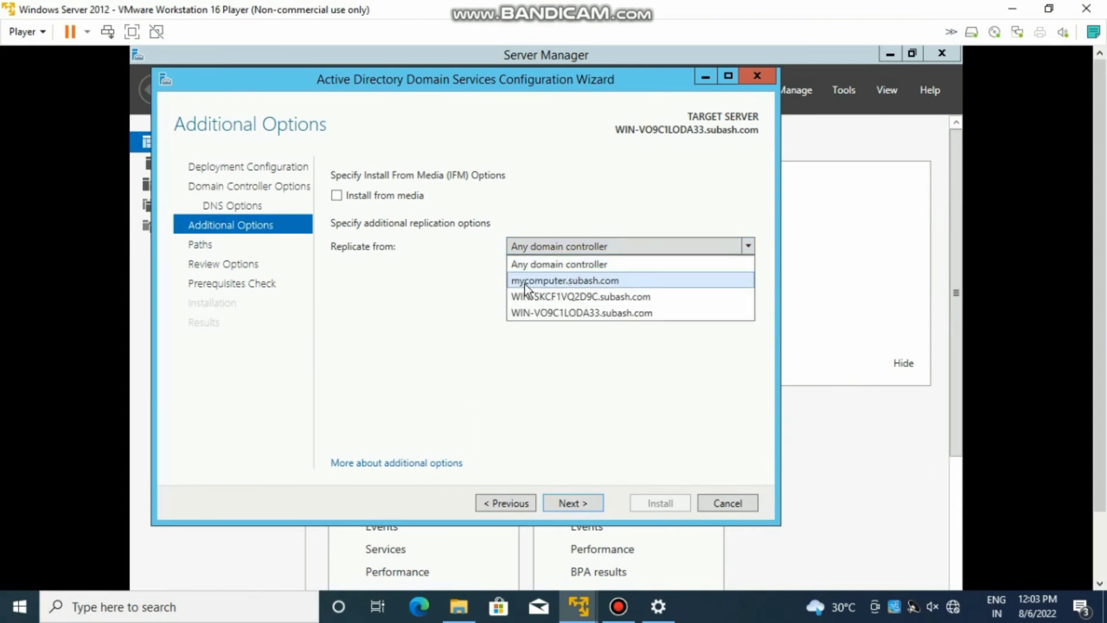
click(610, 282)
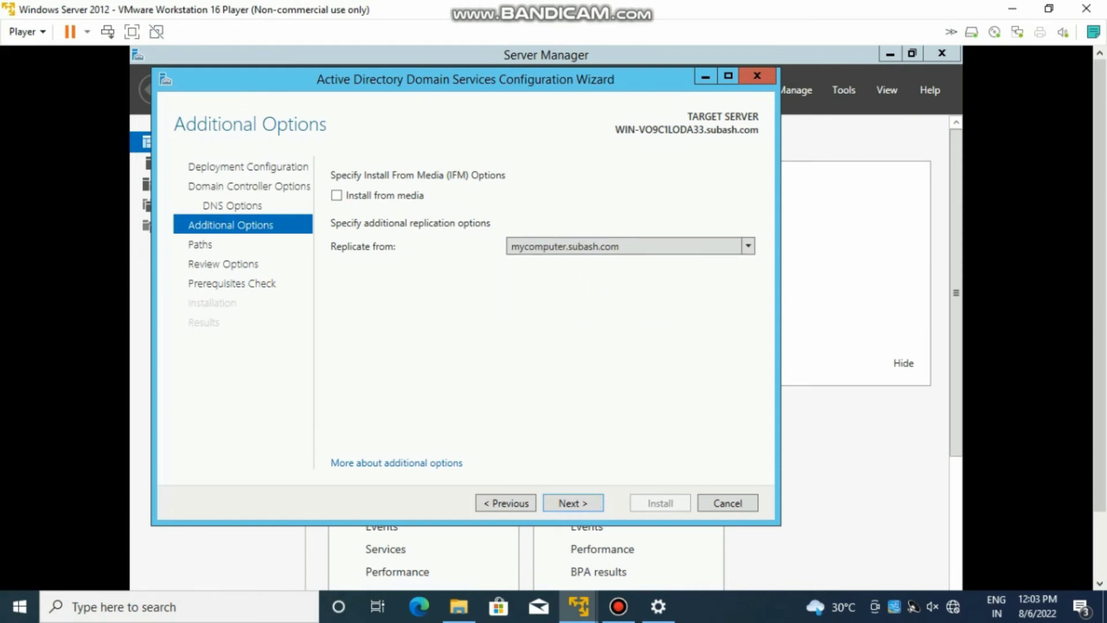
click(594, 504)
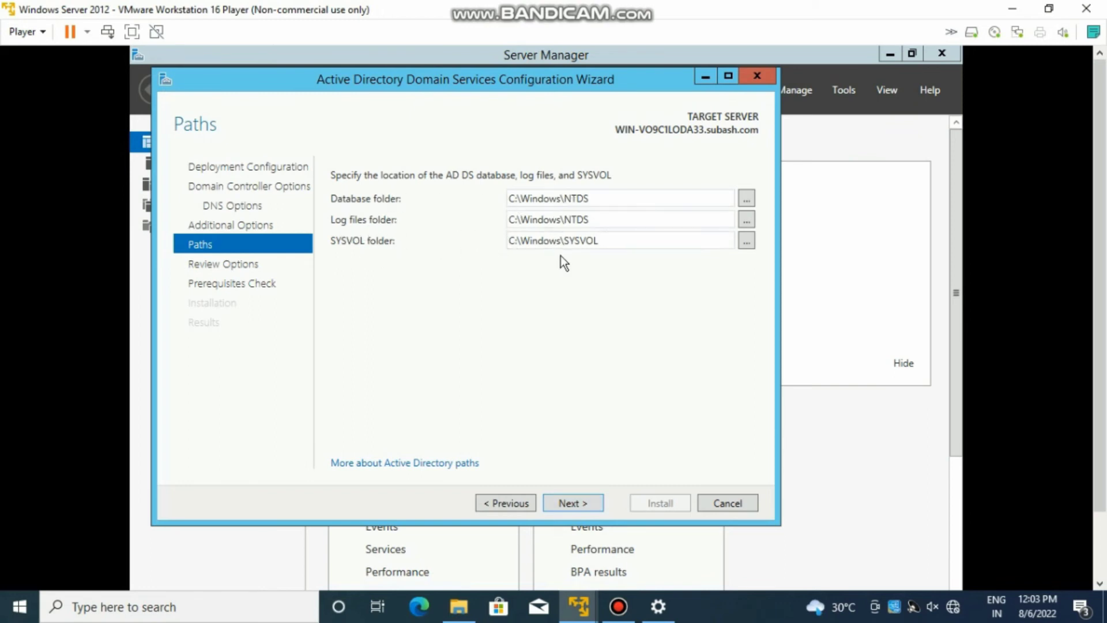
click(583, 502)
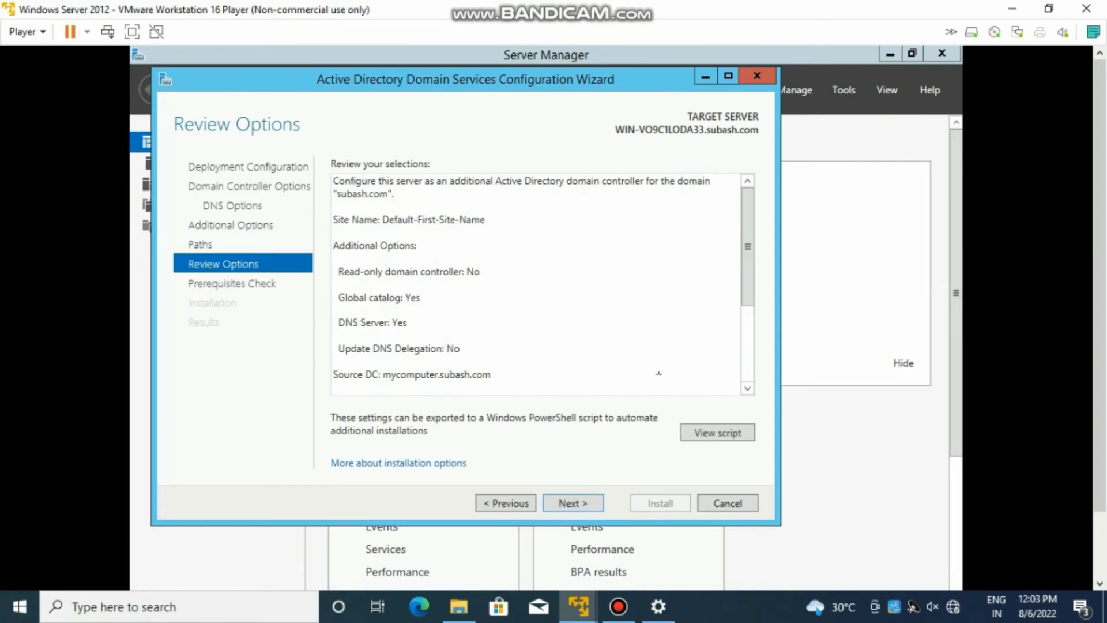
- Run the prerequisites check and install the additional domain controller for subash.com
click(588, 506)
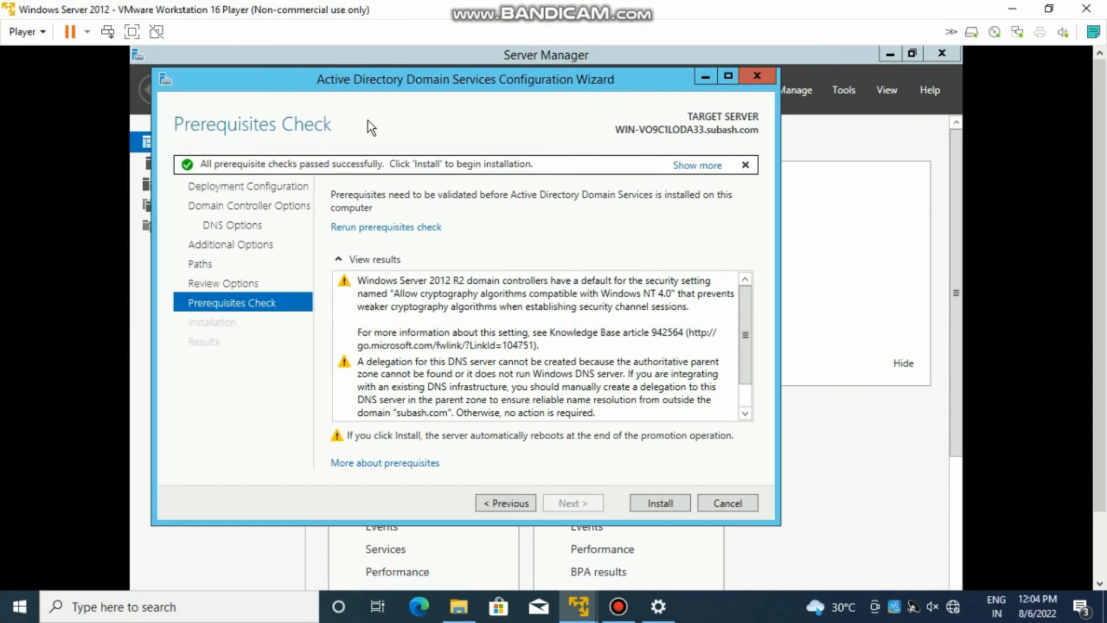
click(652, 506)
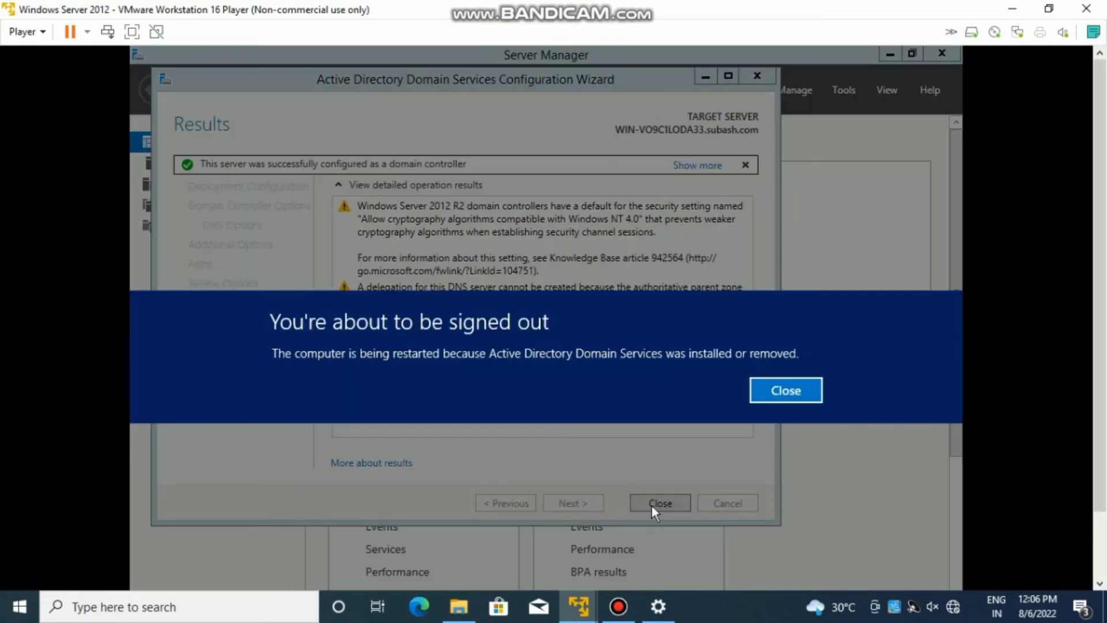
- Dismiss the sign-out notice and close the completed configuration wizard for the reboot
click(783, 393)
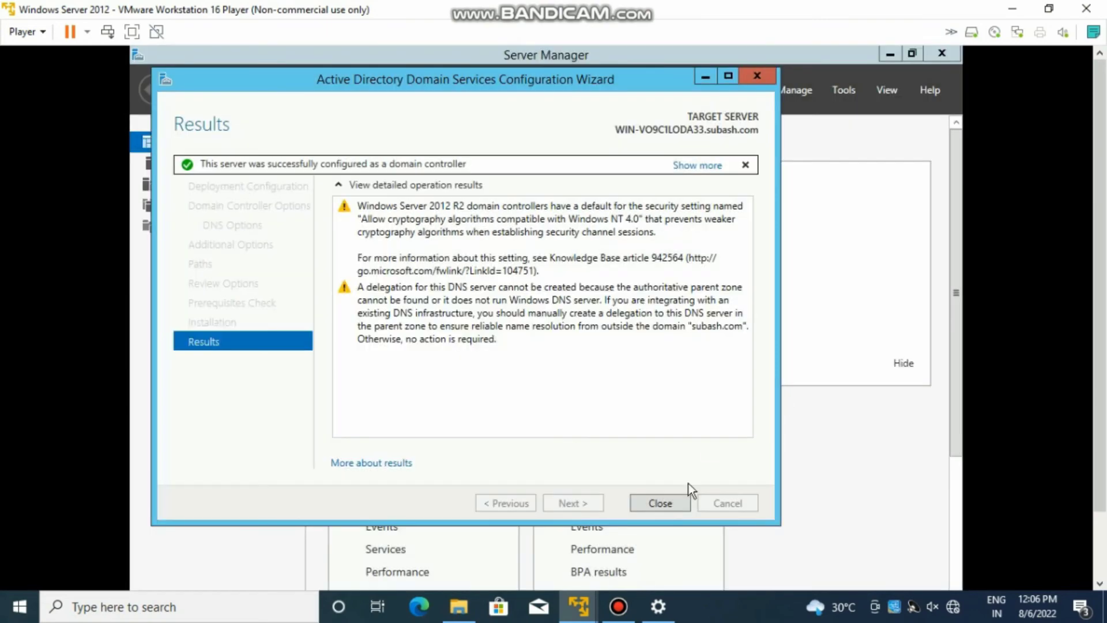
click(668, 501)
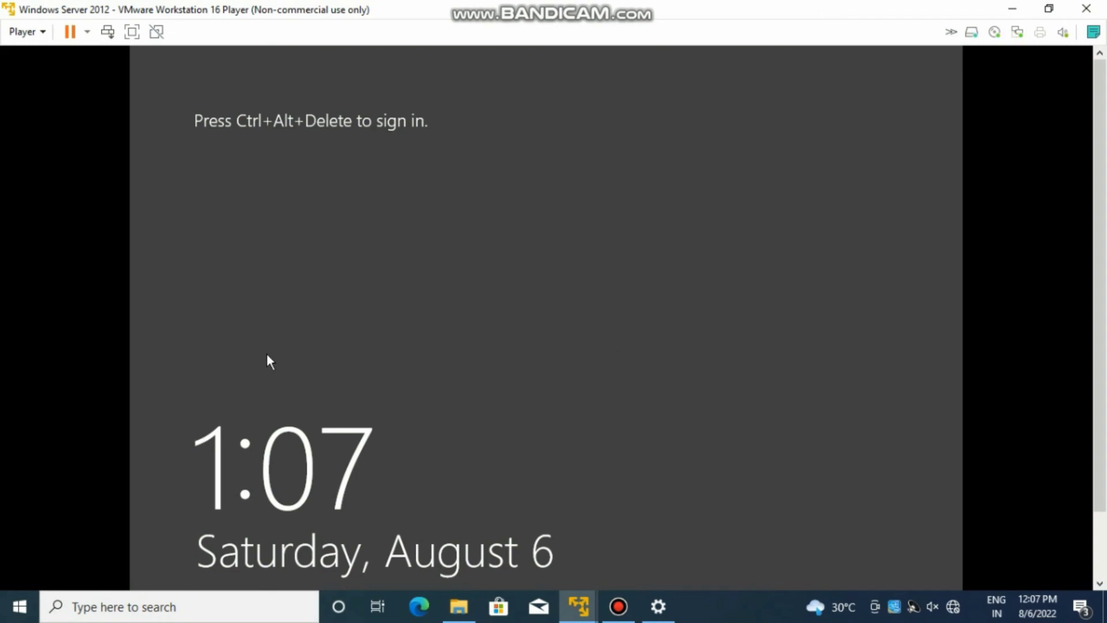
- Sign in to the restarted server with Ctrl+Alt+Delete and the domain administrator password
key(ctrl+alt+Insert)
text(•)
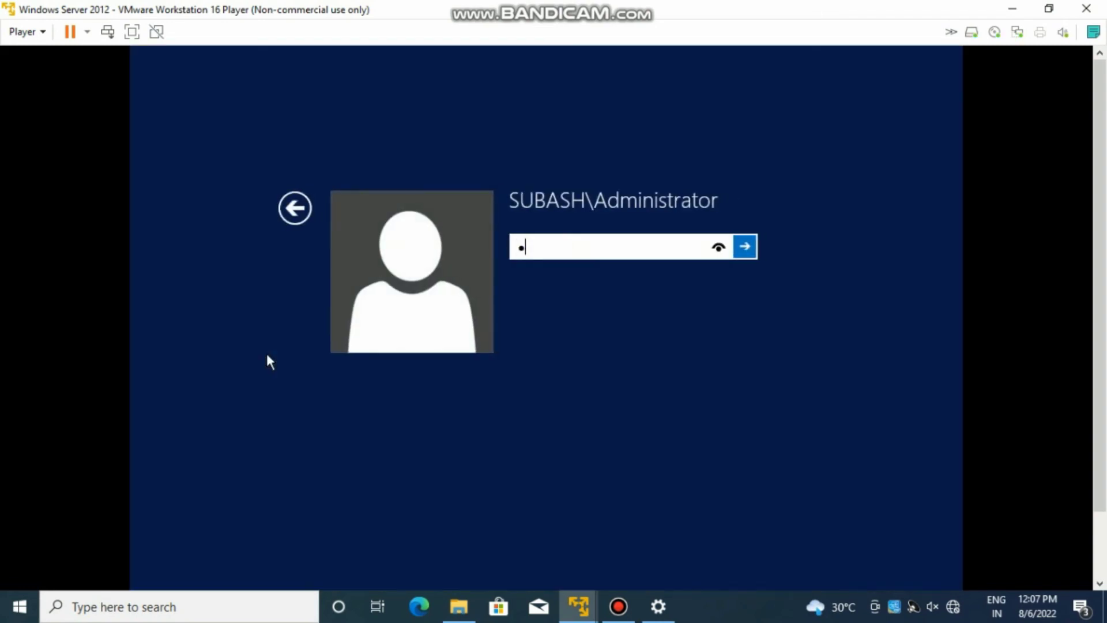
text(•••••••••••••)
key(Return)
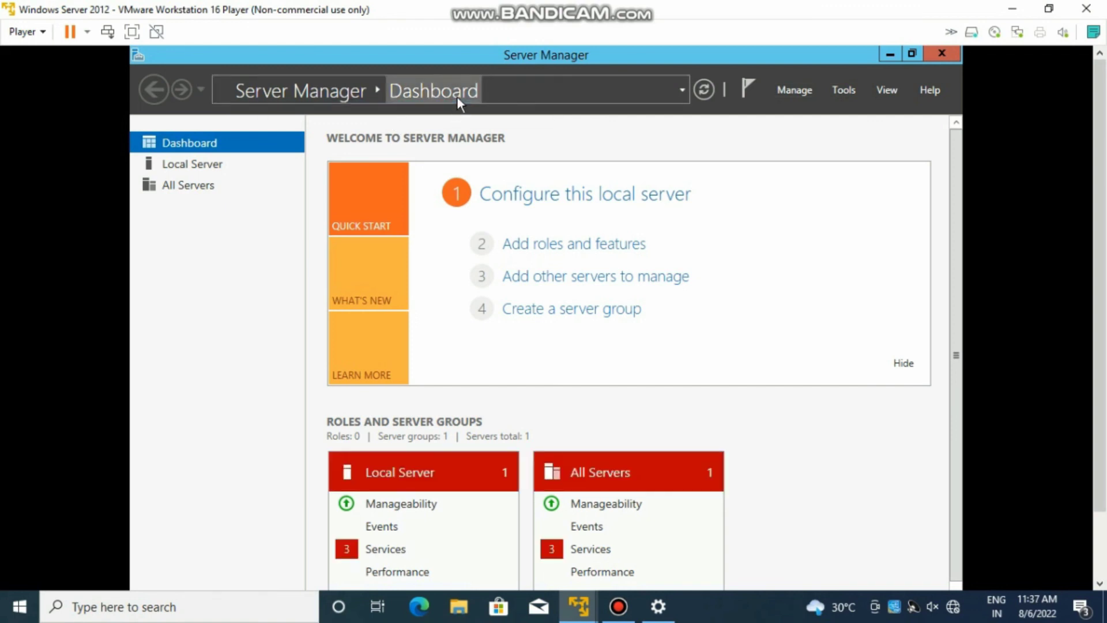
- Glance at the Tools menu, then minimize Server Manager to reveal the desktop
click(837, 92)
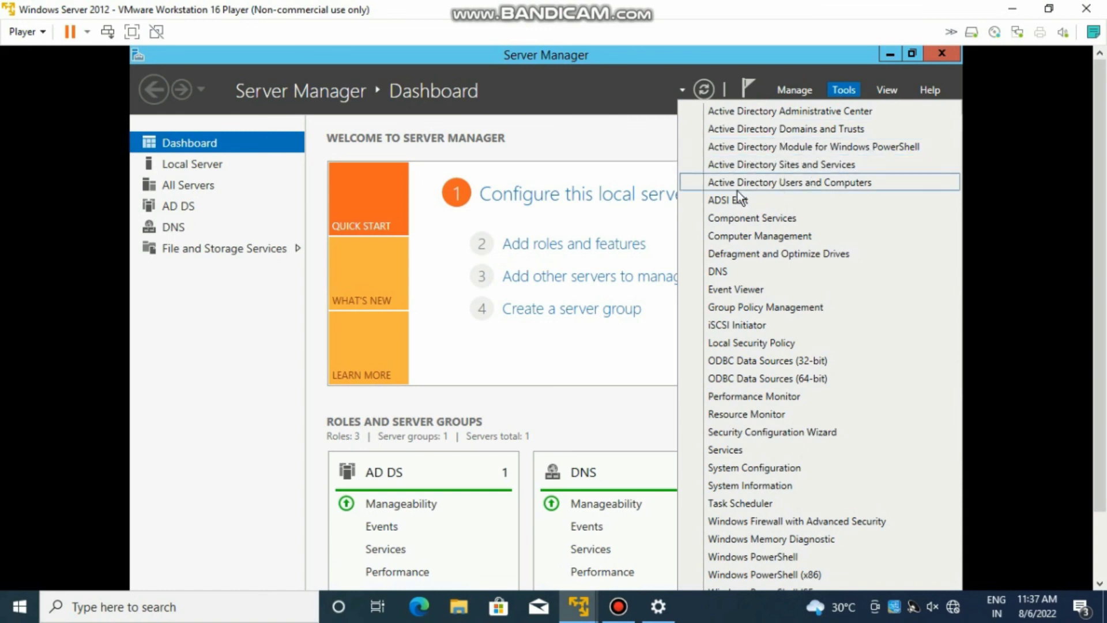
click(614, 137)
click(890, 55)
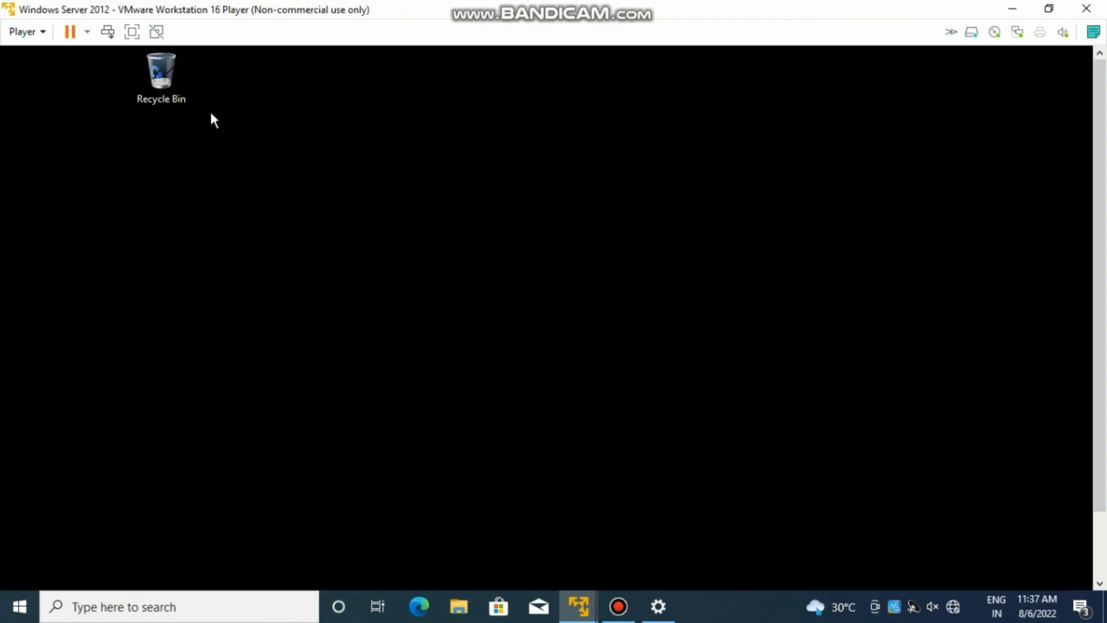
- Check This PC's system properties show domain subash.com, then close both windows
key(super+e)
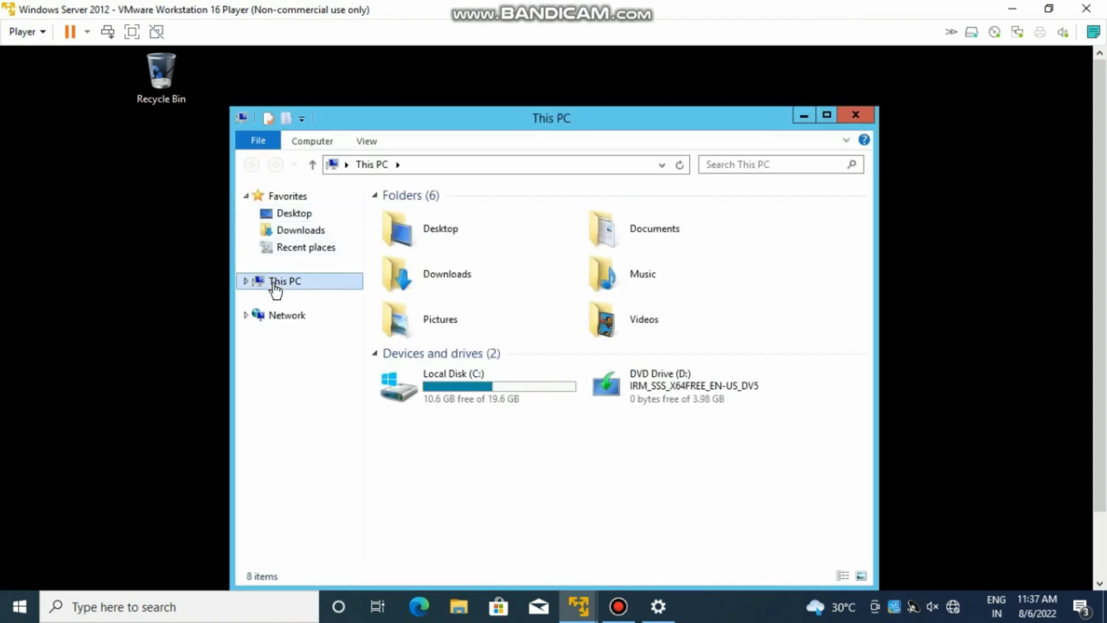
right_click(277, 289)
click(314, 471)
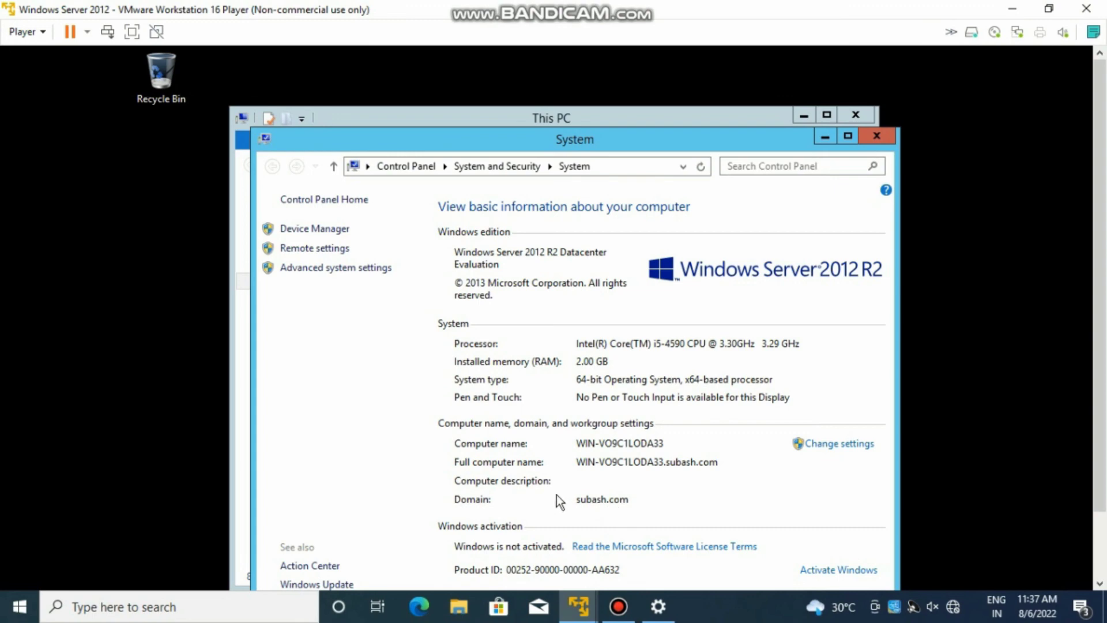
click(877, 137)
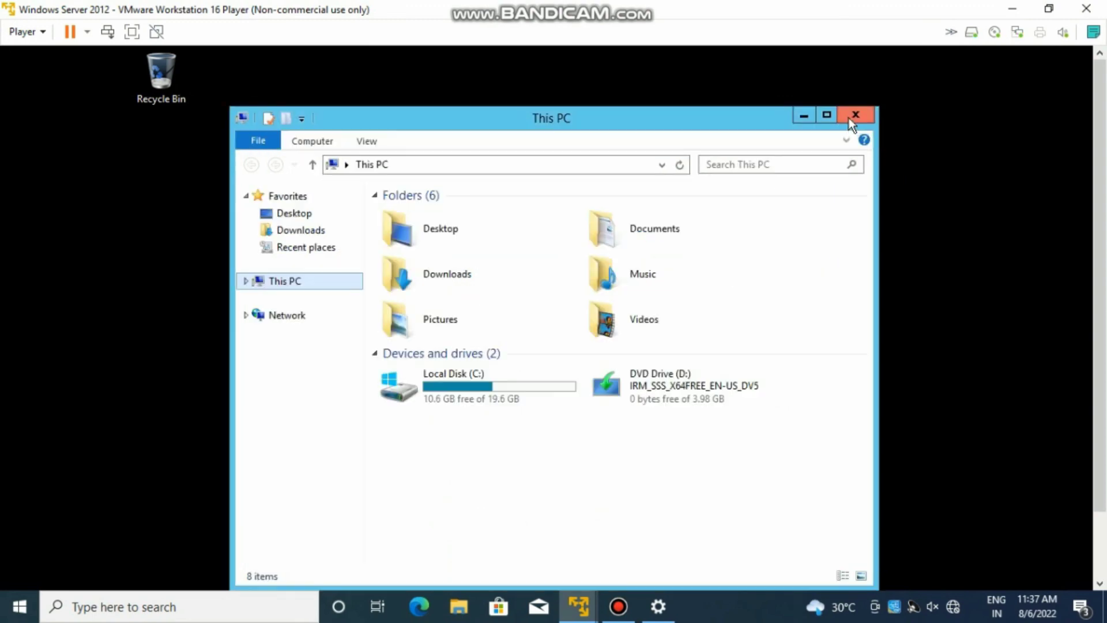
click(851, 117)
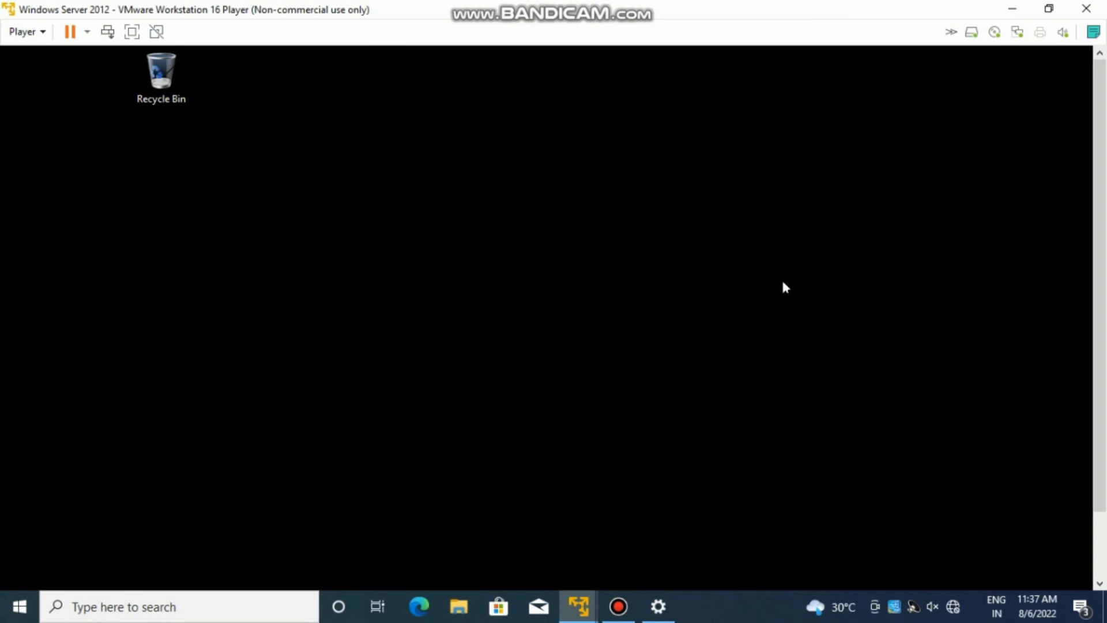
click(618, 606)
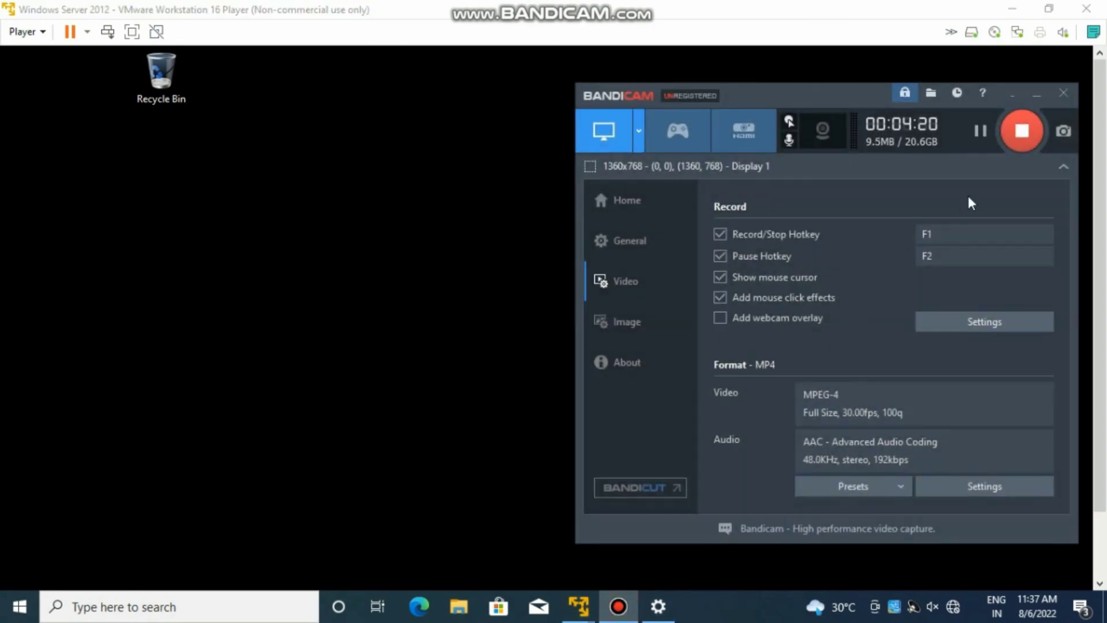